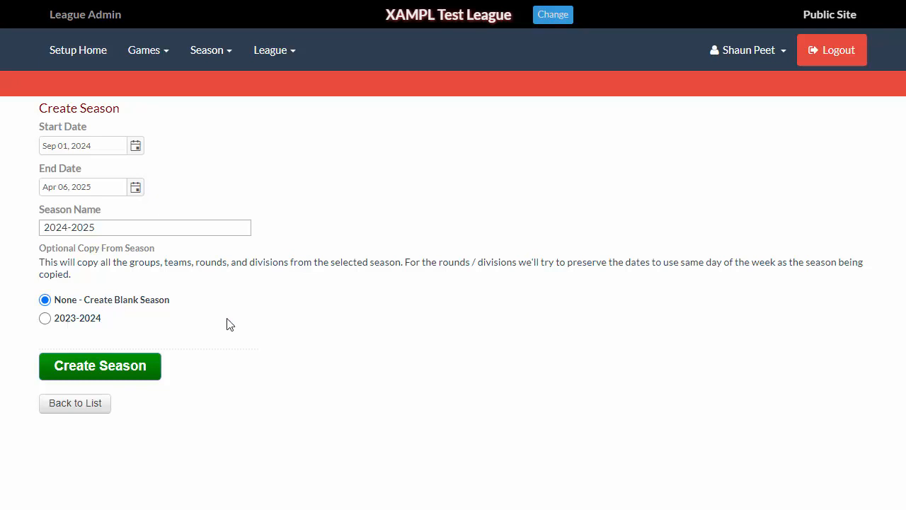
- Create the 2024-2025 season as a blank season, without copying from 2023-2024
{"action": "left_click", "coordinate": [45, 319]}
{"action": "left_click", "coordinate": [44, 300]}
{"action": "left_click", "coordinate": [110, 372]}
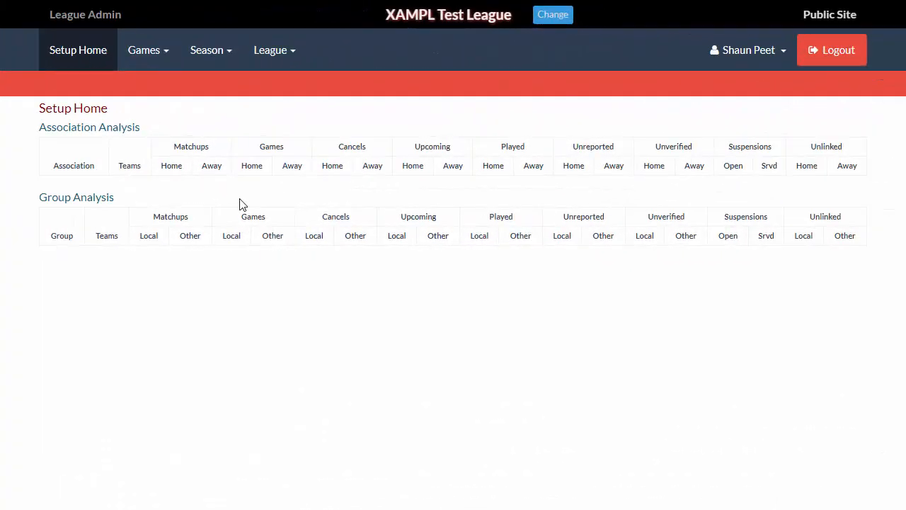
- Add Sportsheadz Demo Org 4 to the league's associations
{"action": "left_click", "coordinate": [287, 57]}
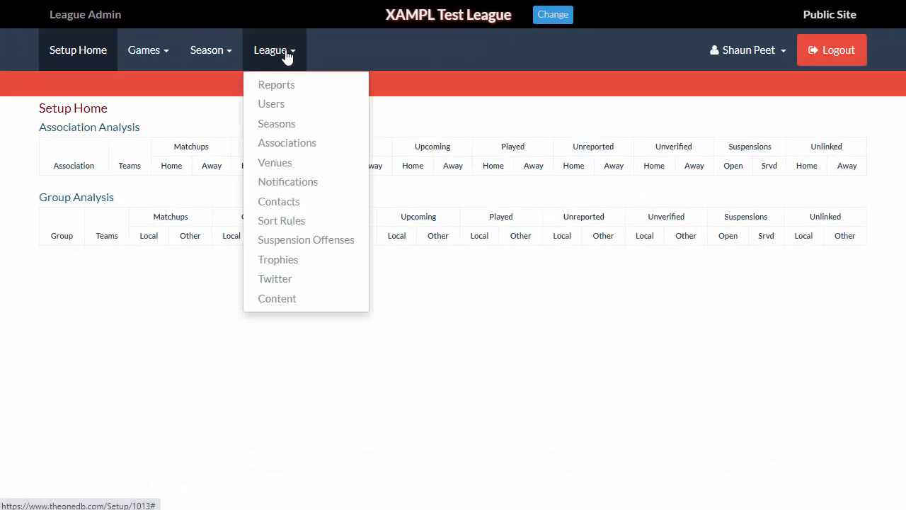
{"action": "left_click", "coordinate": [292, 145]}
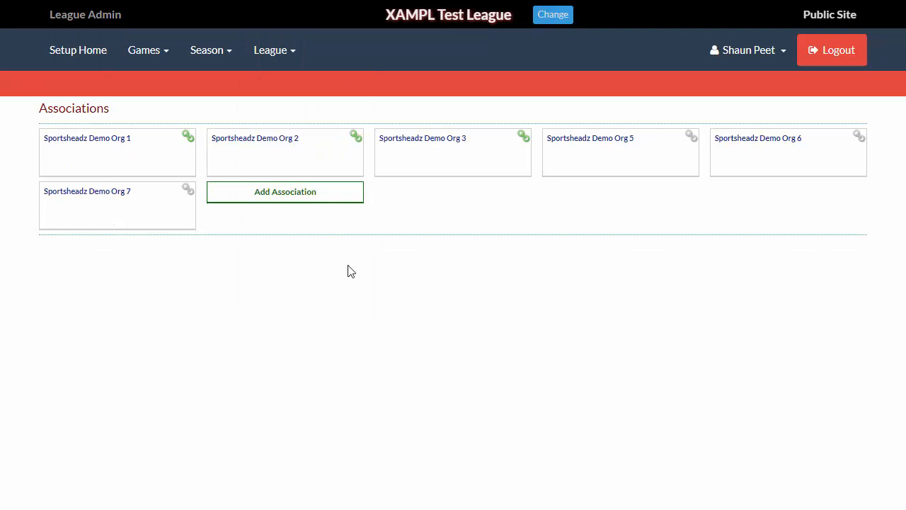
{"action": "left_click", "coordinate": [293, 201]}
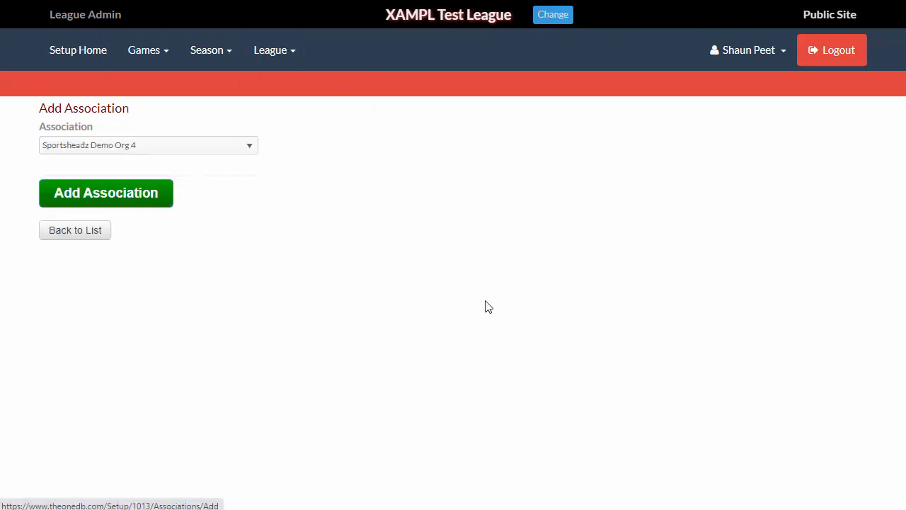
{"action": "left_click", "coordinate": [209, 150]}
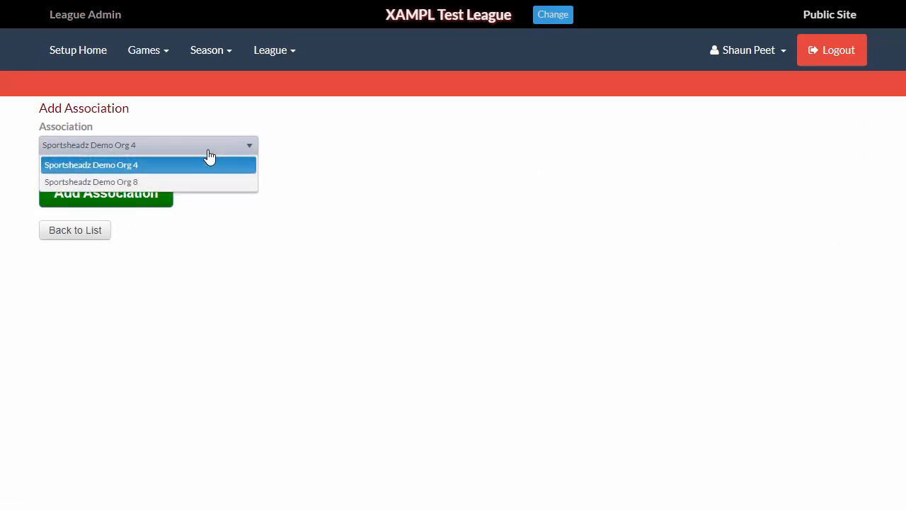
{"action": "left_click", "coordinate": [274, 230]}
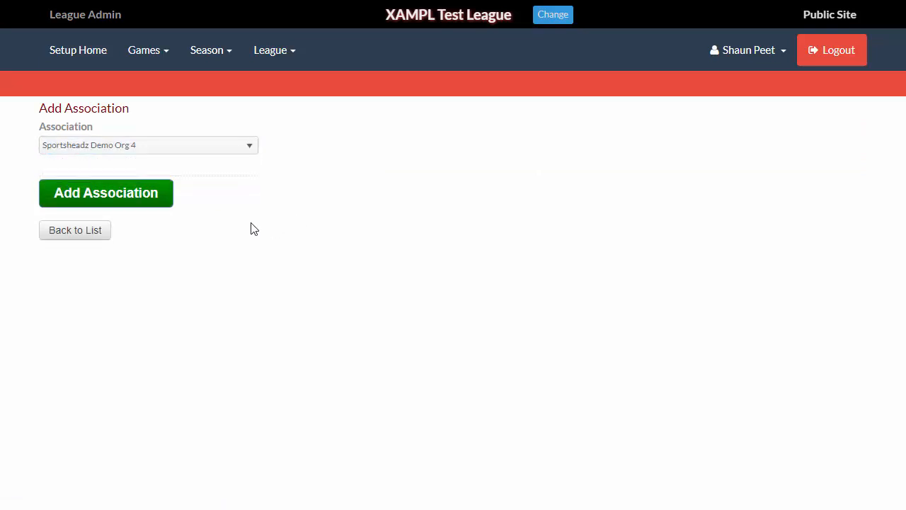
{"action": "left_click", "coordinate": [148, 200]}
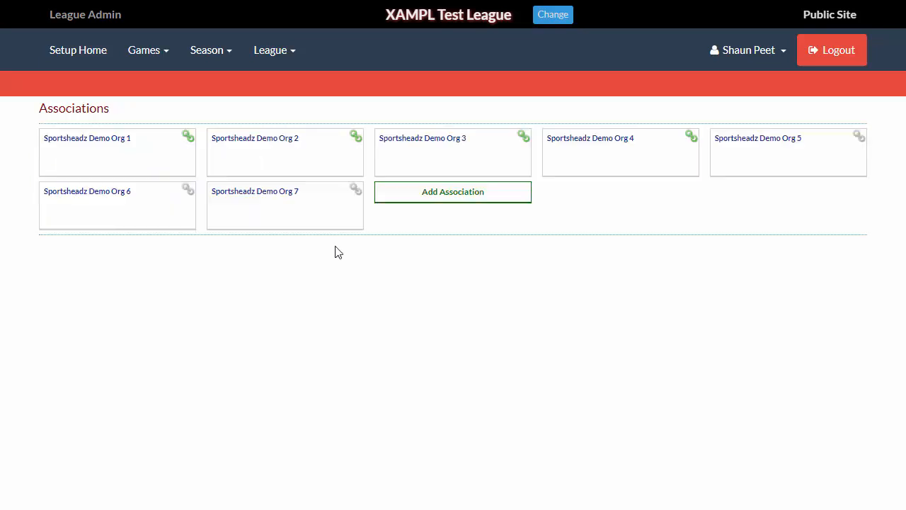
- Add Sportsheadz Demo Org 8 to the league's associations and reopen the associations list
{"action": "left_click", "coordinate": [457, 192]}
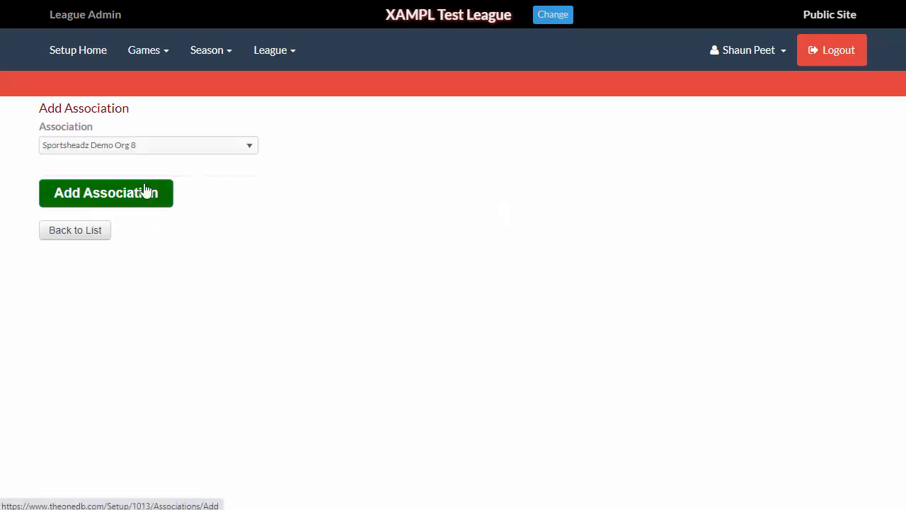
{"action": "left_click", "coordinate": [111, 201]}
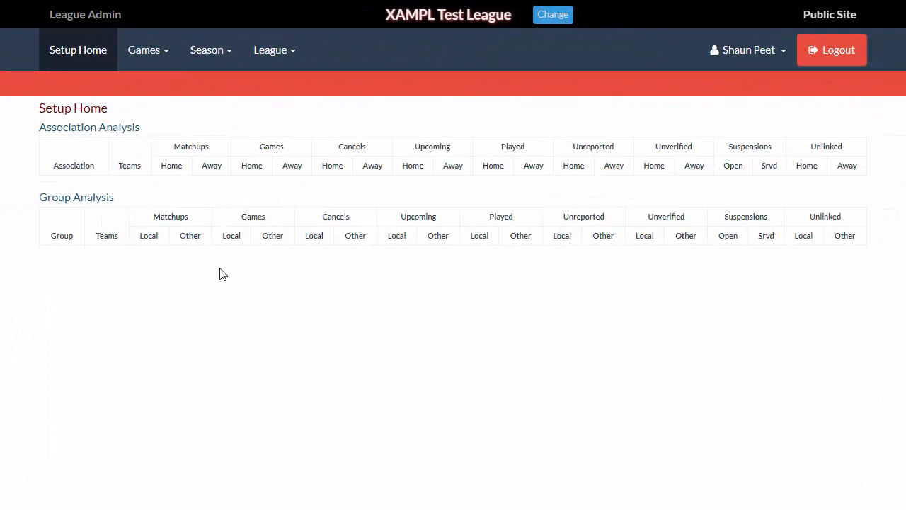
{"action": "left_click", "coordinate": [285, 61]}
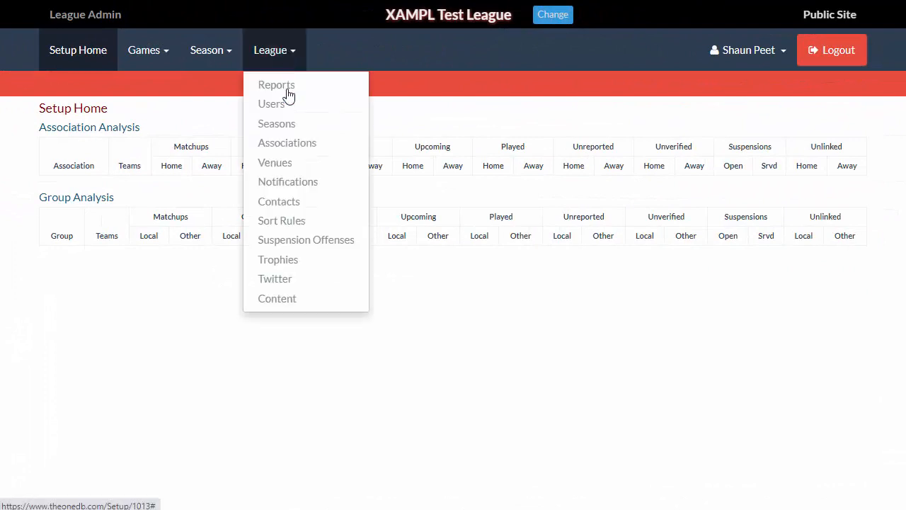
{"action": "left_click", "coordinate": [291, 145]}
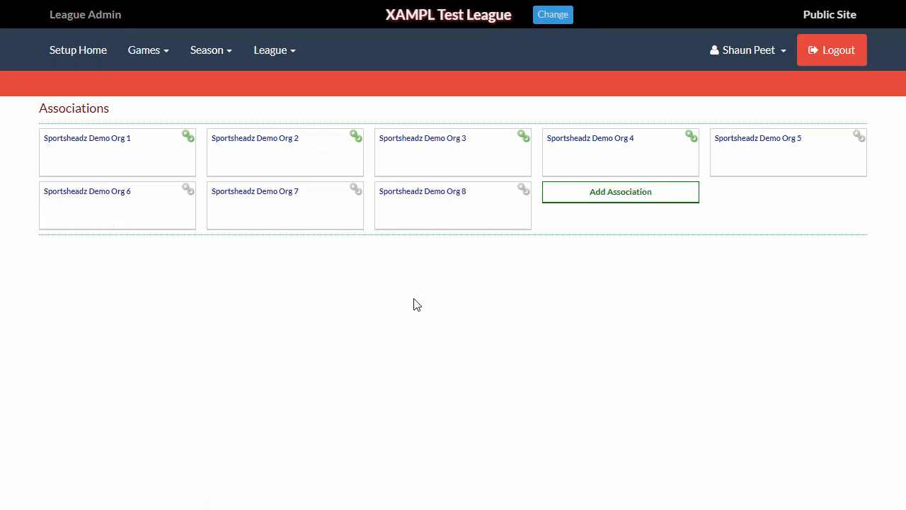
- Add Sportsheadz FunZone (Pad 8) - Toronto to the league venues
{"action": "left_click", "coordinate": [276, 52]}
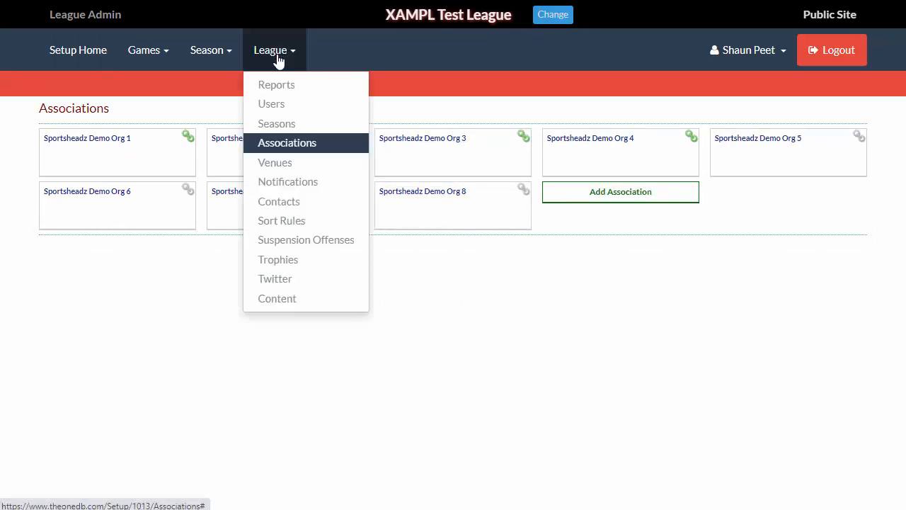
{"action": "left_click", "coordinate": [280, 163]}
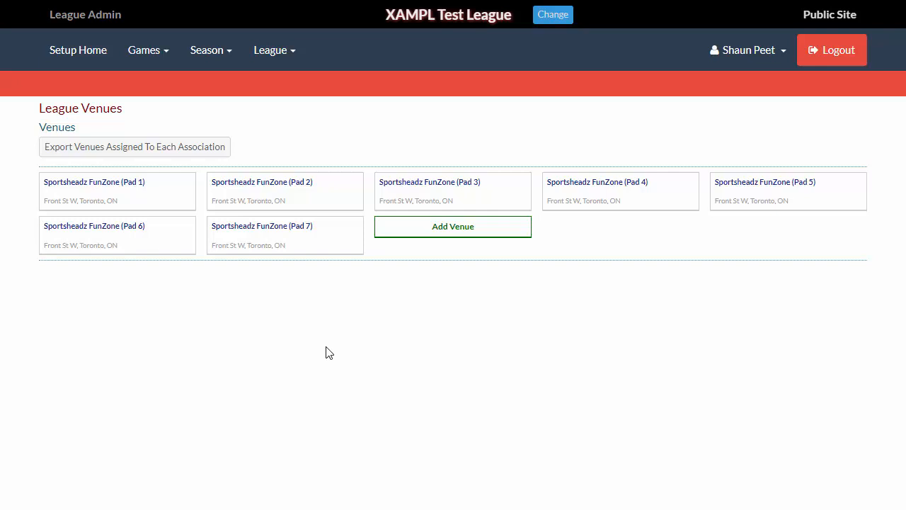
{"action": "left_click", "coordinate": [493, 237]}
{"action": "left_click", "coordinate": [170, 151]}
{"action": "type", "text": "spo"}
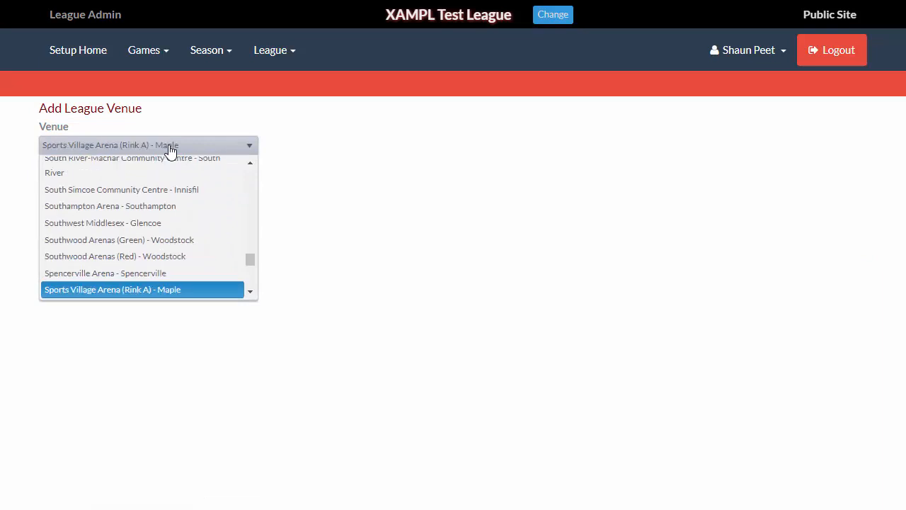
{"action": "key", "text": "Down"}
{"action": "key", "text": "Down"}
{"action": "key", "text": "Down"}
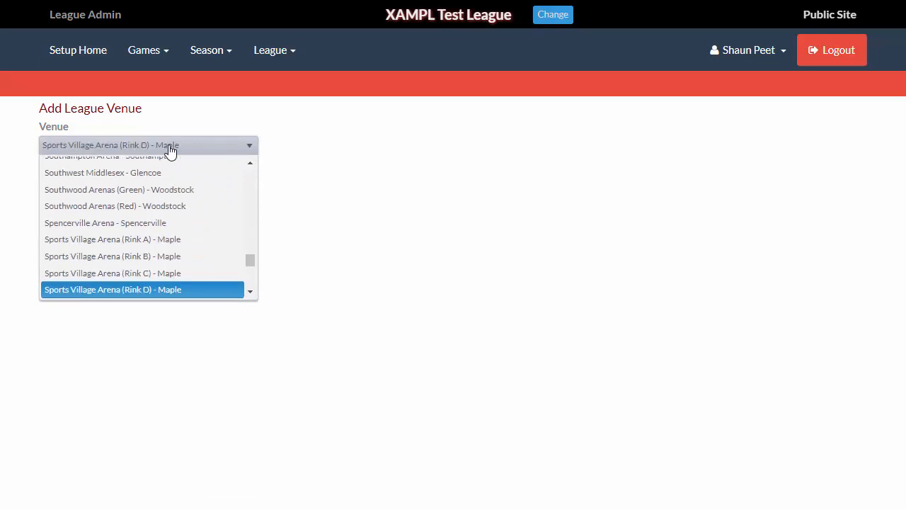
{"action": "scroll", "coordinate": [204, 291], "scroll_direction": "down", "scroll_amount": 1}
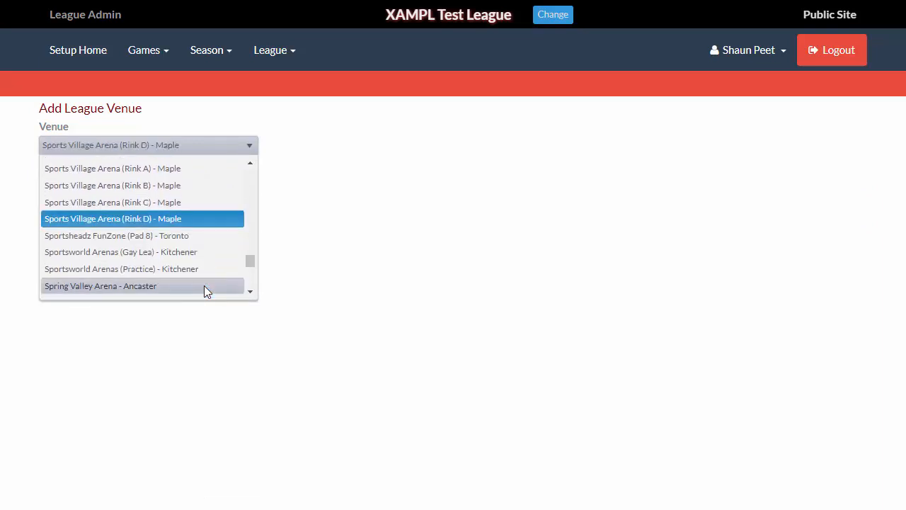
{"action": "left_click", "coordinate": [191, 236]}
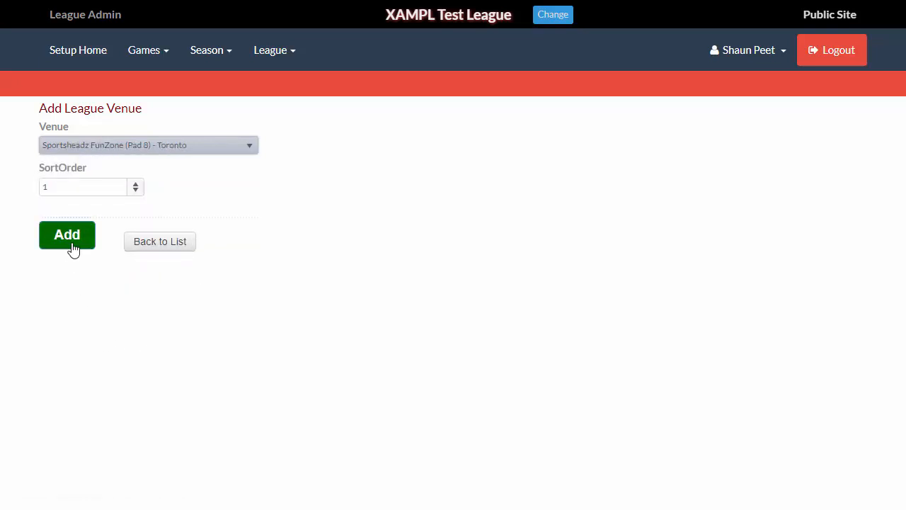
{"action": "left_click", "coordinate": [67, 236]}
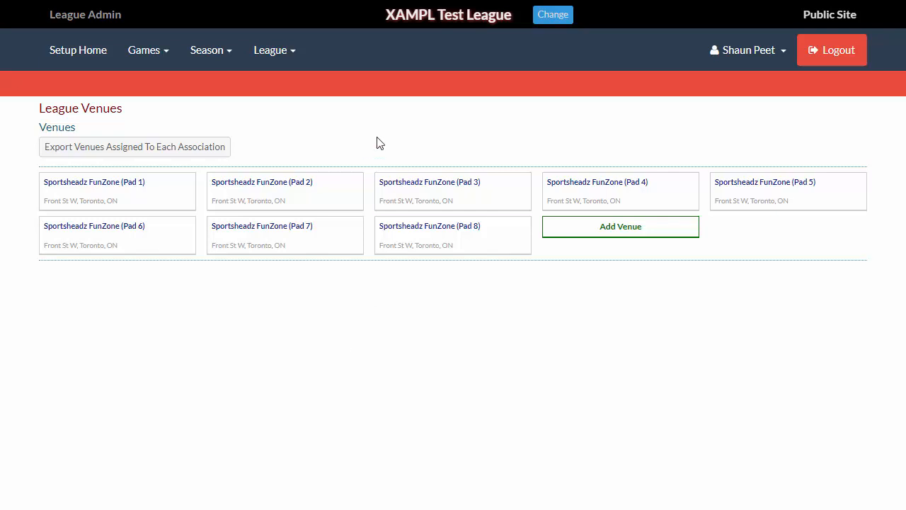
- In Sportsheadz Demo Org 8's schedules area, add Sportsheadz FunZone (Pad 8) - Toronto as an association venue
{"action": "left_click", "coordinate": [278, 60]}
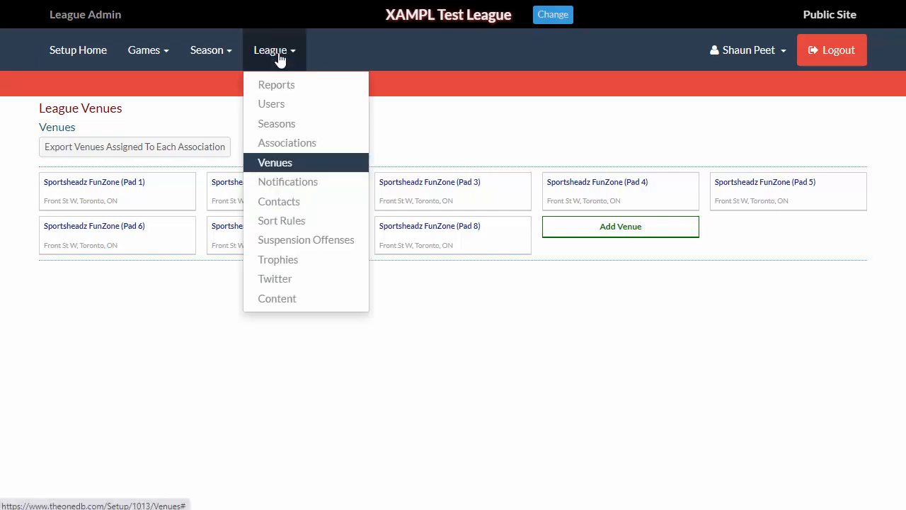
{"action": "left_click", "coordinate": [287, 147]}
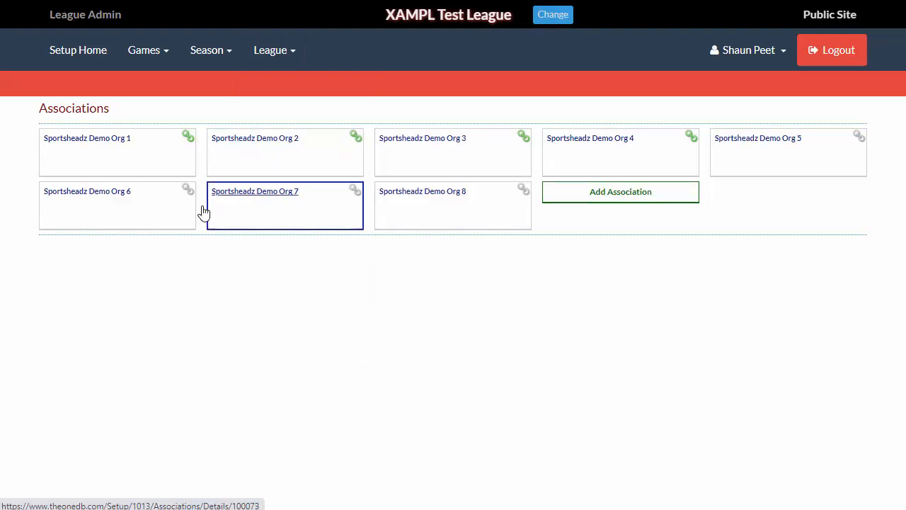
{"action": "left_click", "coordinate": [435, 226]}
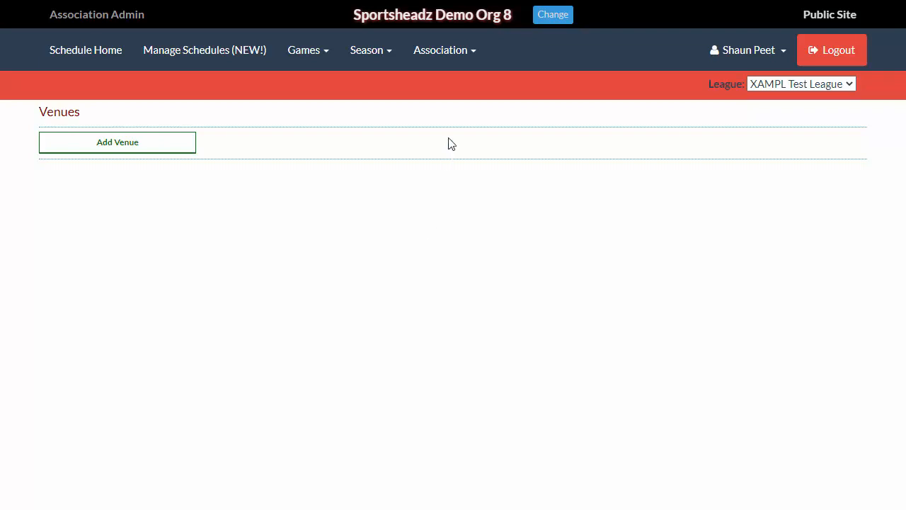
{"action": "left_click", "coordinate": [455, 59]}
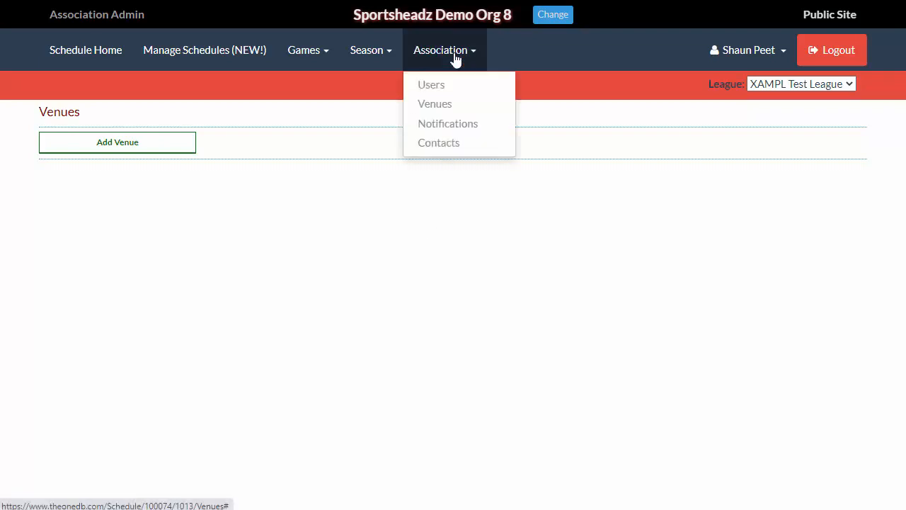
{"action": "left_click", "coordinate": [101, 145]}
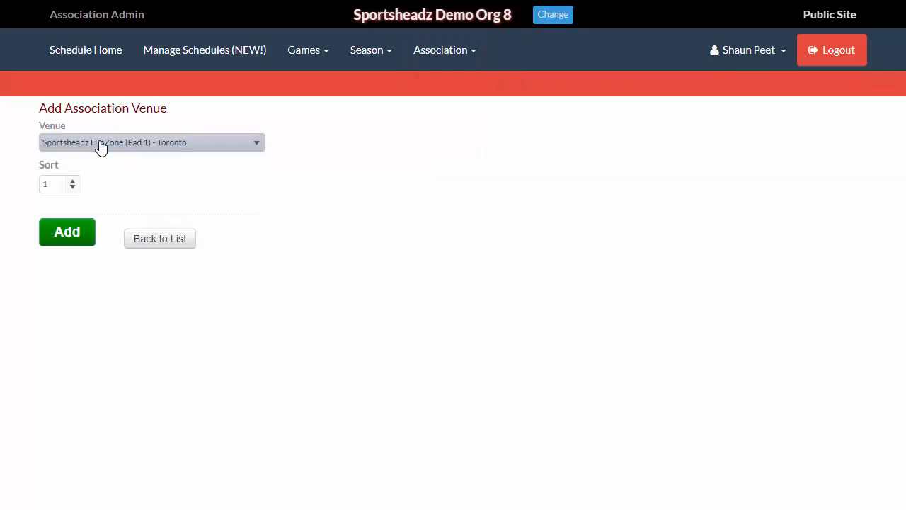
{"action": "left_click", "coordinate": [101, 145]}
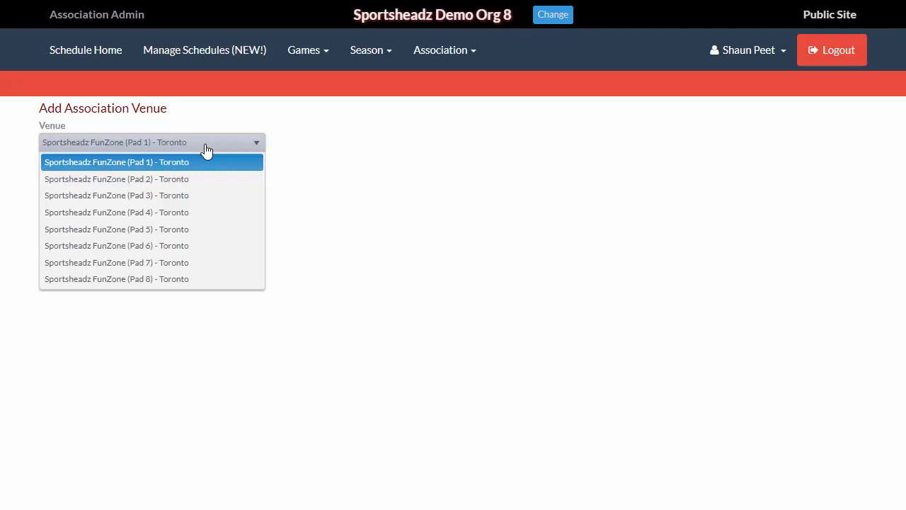
{"action": "left_click", "coordinate": [196, 279]}
{"action": "left_click", "coordinate": [61, 233]}
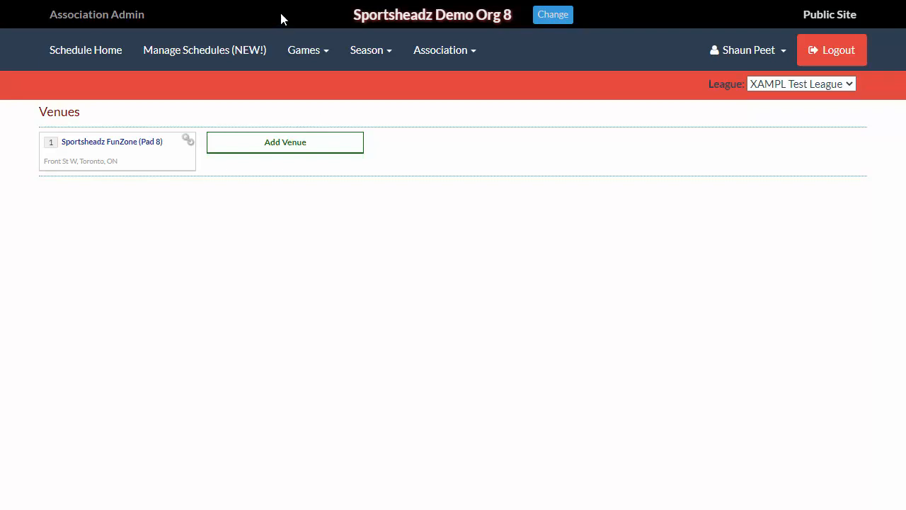
- Open Sportsheadz Demo Org 1's association venues and unlink Sportsheadz FunZone (Pad 1) from the association site
{"action": "left_click", "coordinate": [309, 0]}
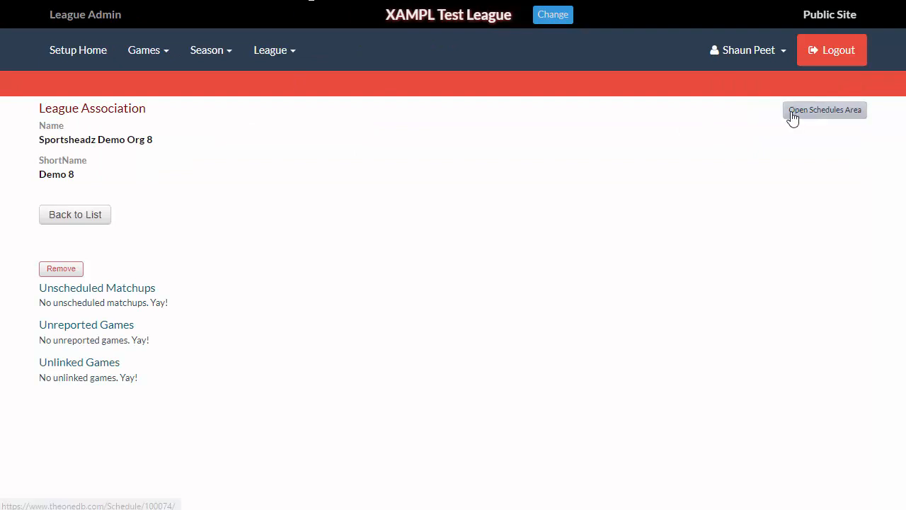
{"action": "left_click", "coordinate": [260, 62]}
{"action": "left_click", "coordinate": [288, 145]}
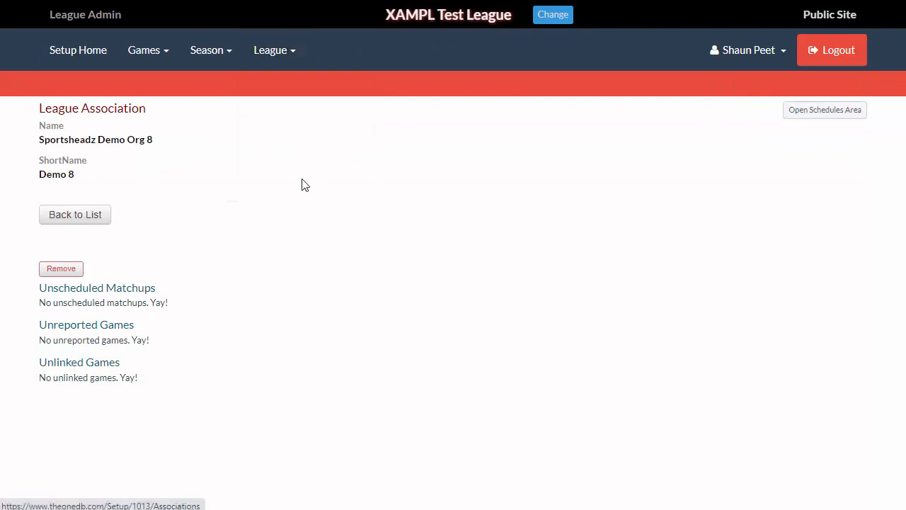
{"action": "left_click", "coordinate": [51, 148]}
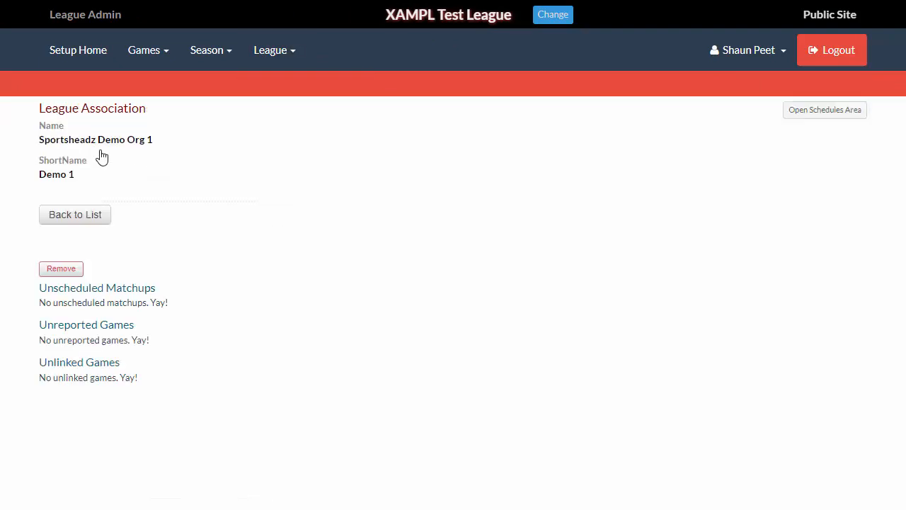
{"action": "left_click", "coordinate": [795, 116]}
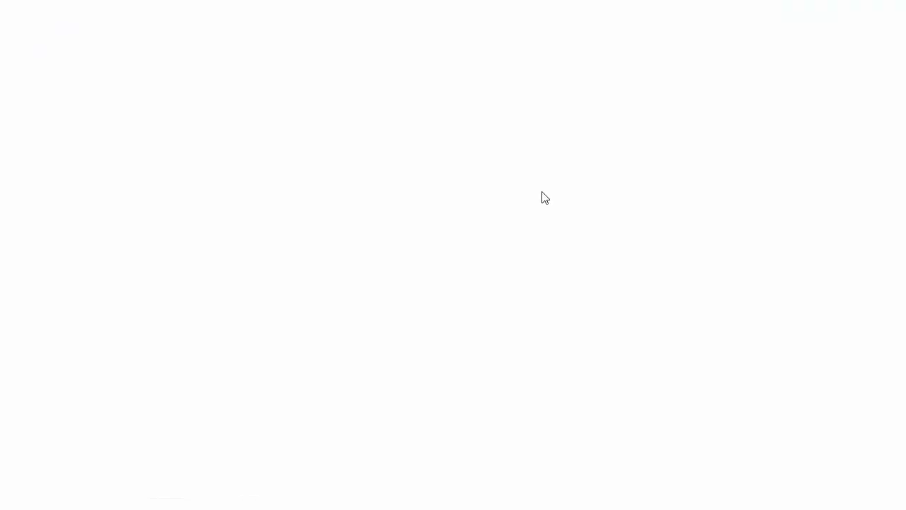
{"action": "left_click", "coordinate": [428, 57]}
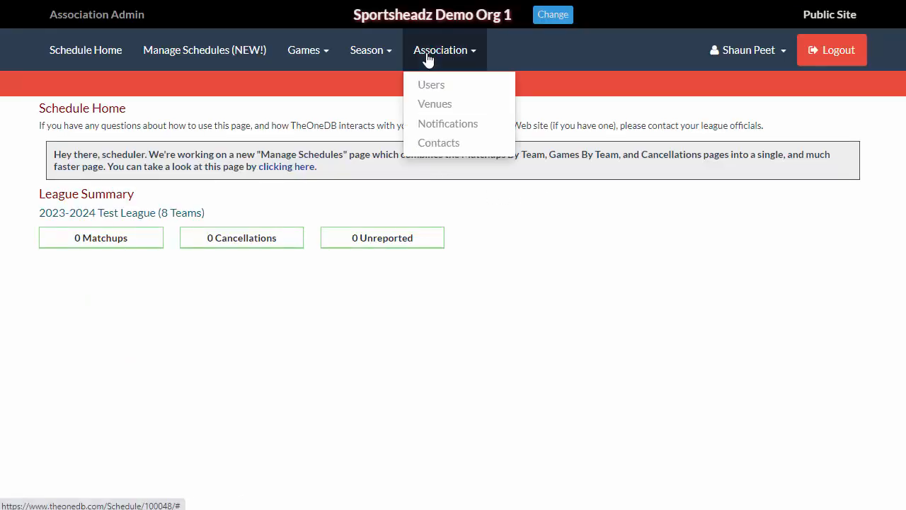
{"action": "left_click", "coordinate": [433, 116]}
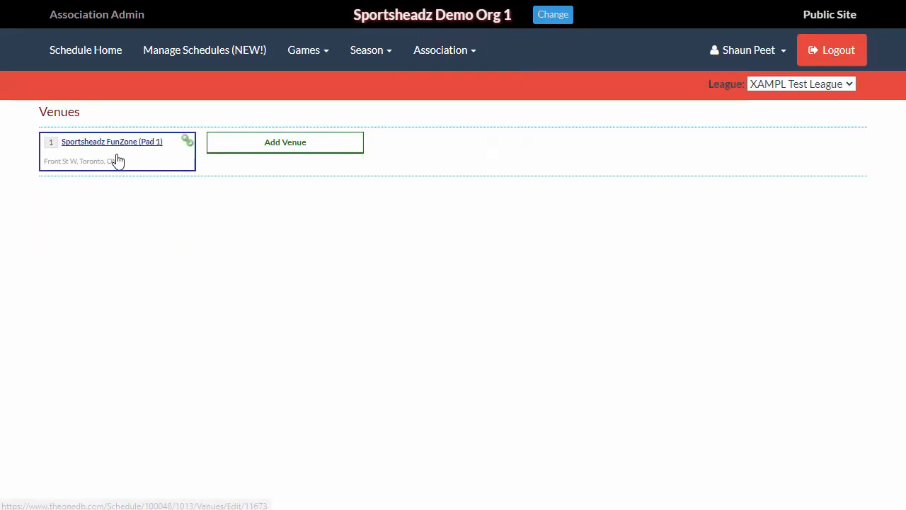
{"action": "left_click", "coordinate": [119, 160]}
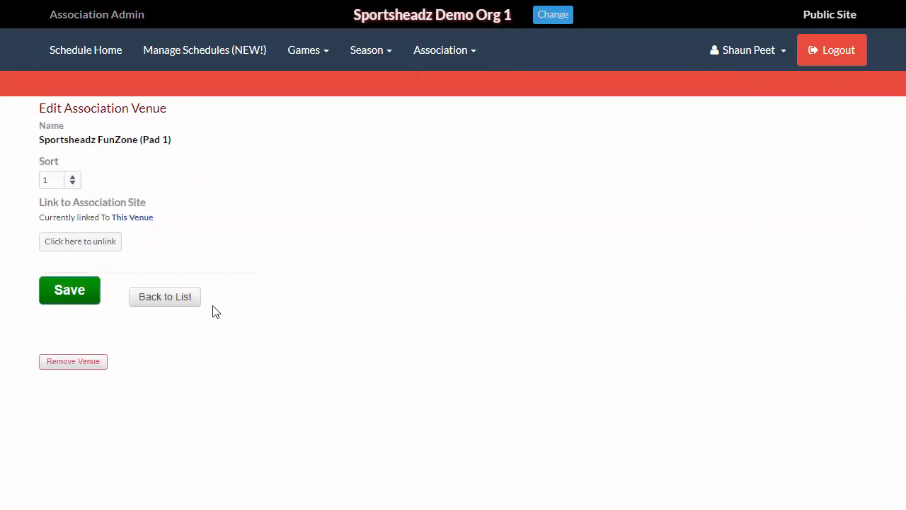
{"action": "left_click", "coordinate": [81, 243]}
{"action": "left_click", "coordinate": [75, 184]}
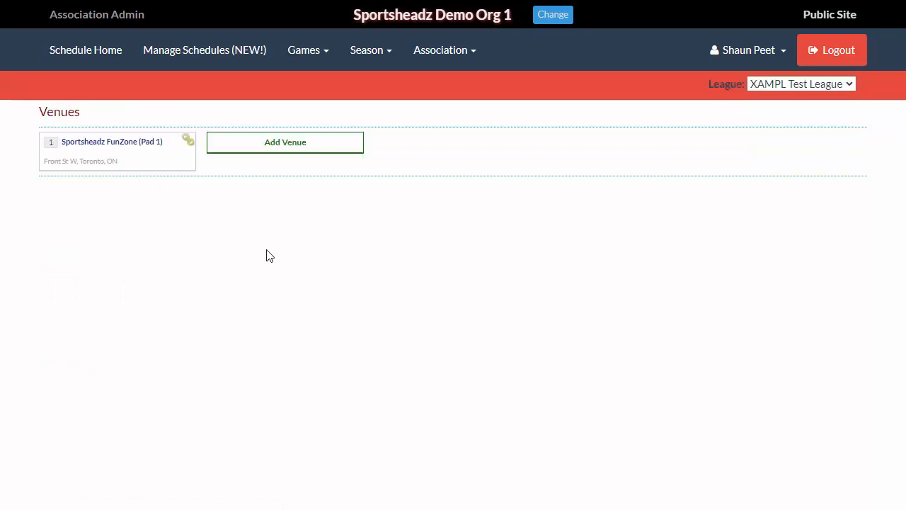
- Link Sportsheadz FunZone (Pad 1) to the association site's FunZone Pad 1 venue
{"action": "left_click", "coordinate": [111, 144]}
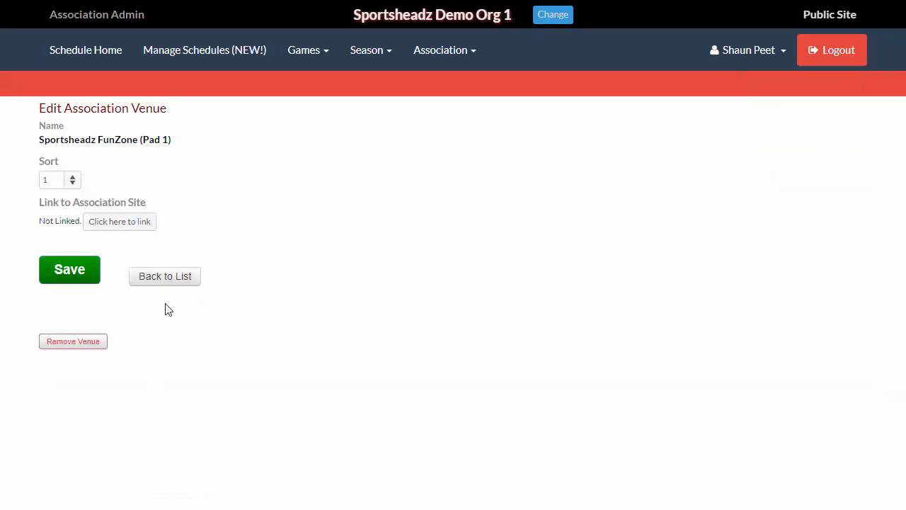
{"action": "left_click", "coordinate": [120, 221]}
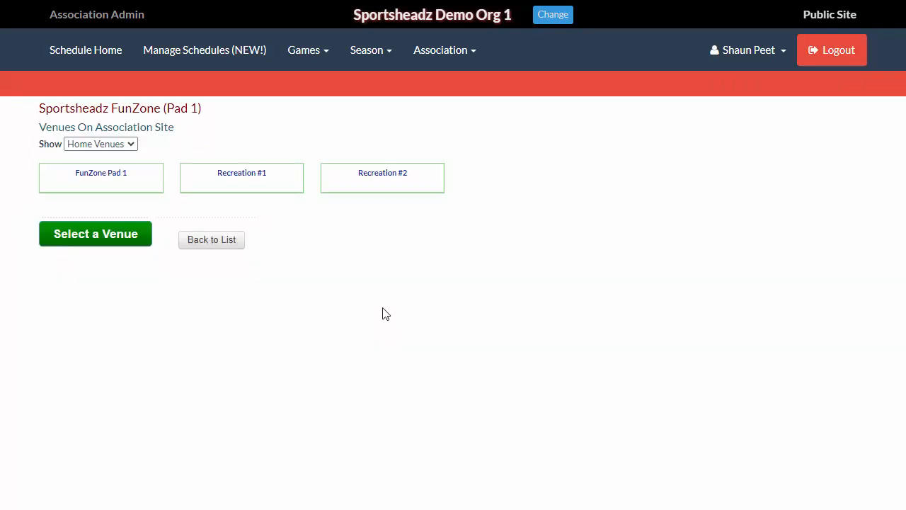
{"action": "left_click", "coordinate": [89, 185]}
{"action": "left_click", "coordinate": [89, 230]}
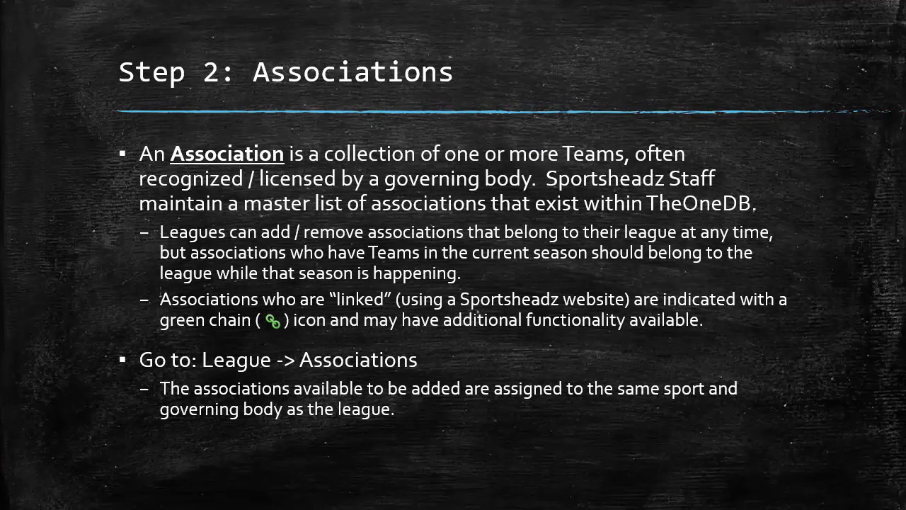
{"action": "key", "text": "Right"}
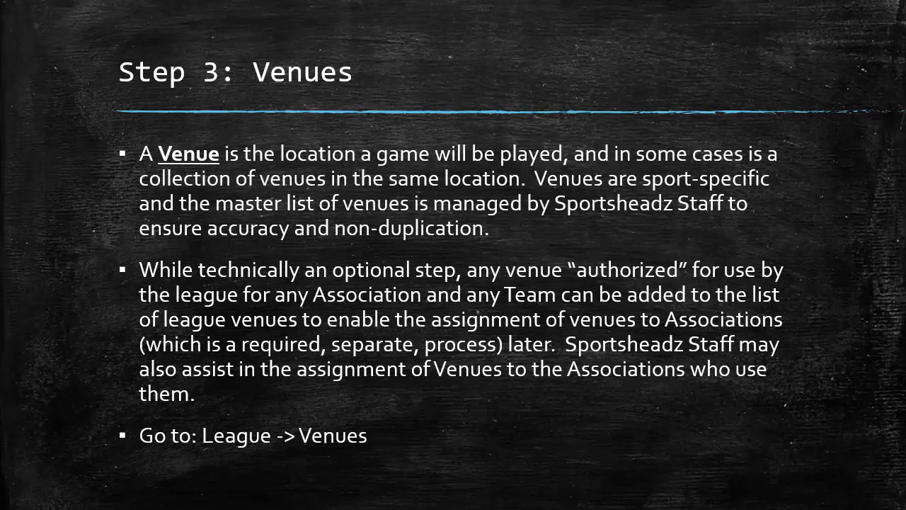
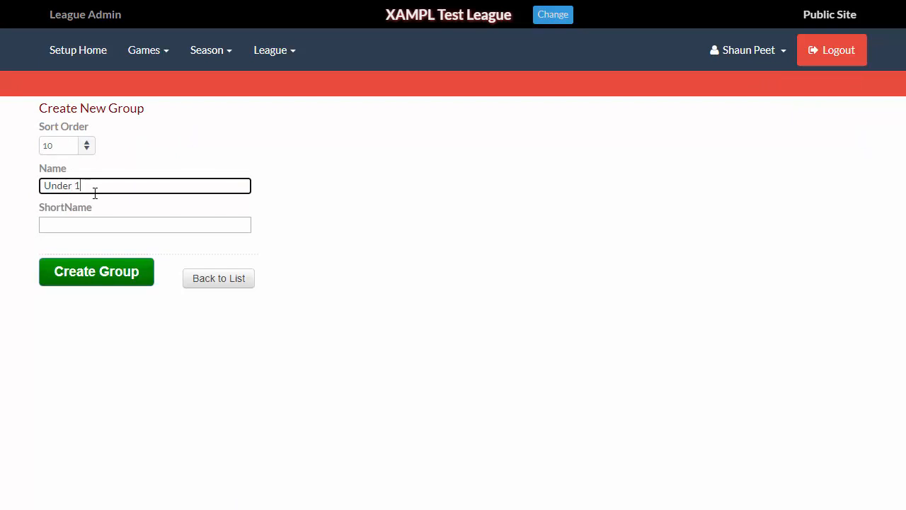
- Create the Under 13 group with sort order 10 and short name U13
{"action": "key", "text": "Tab"}
{"action": "type", "text": "U"}
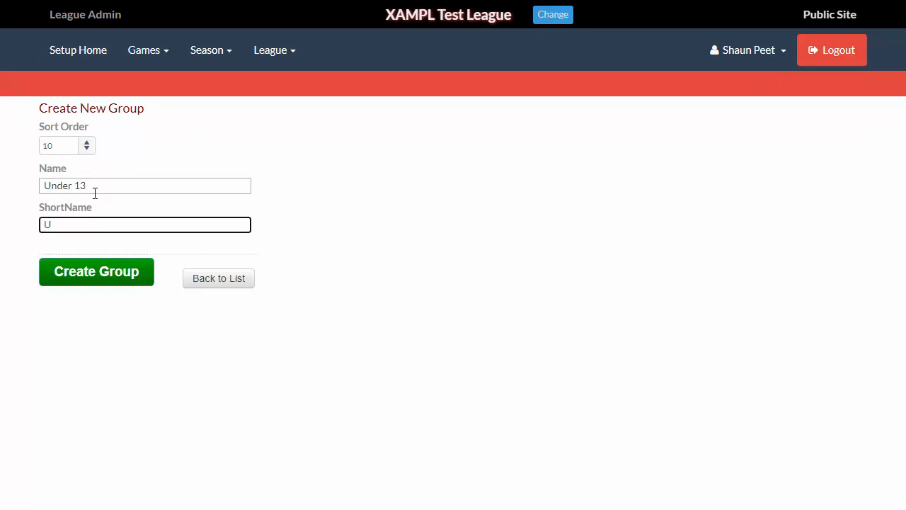
{"action": "type", "text": "13"}
{"action": "left_click", "coordinate": [95, 275]}
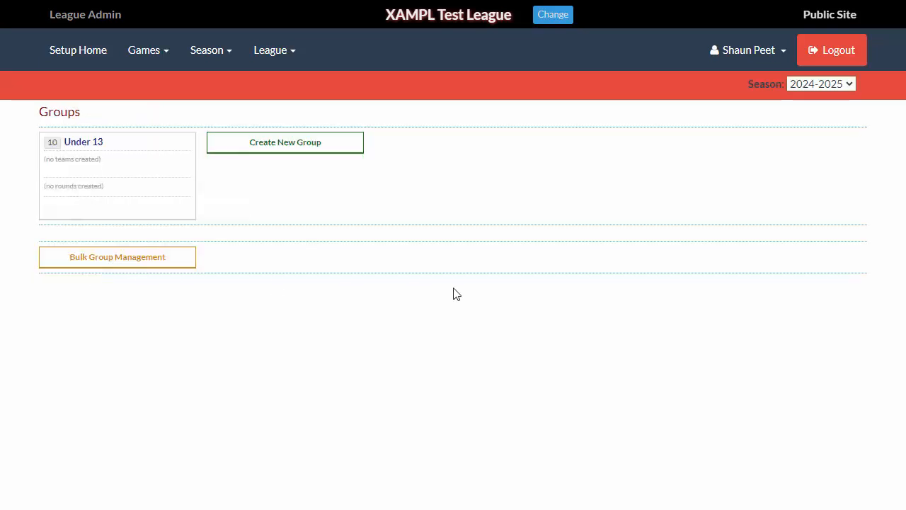
- Review the groups of the 2023-2024 season before returning to the 2024-2025 season
{"action": "left_click", "coordinate": [817, 85]}
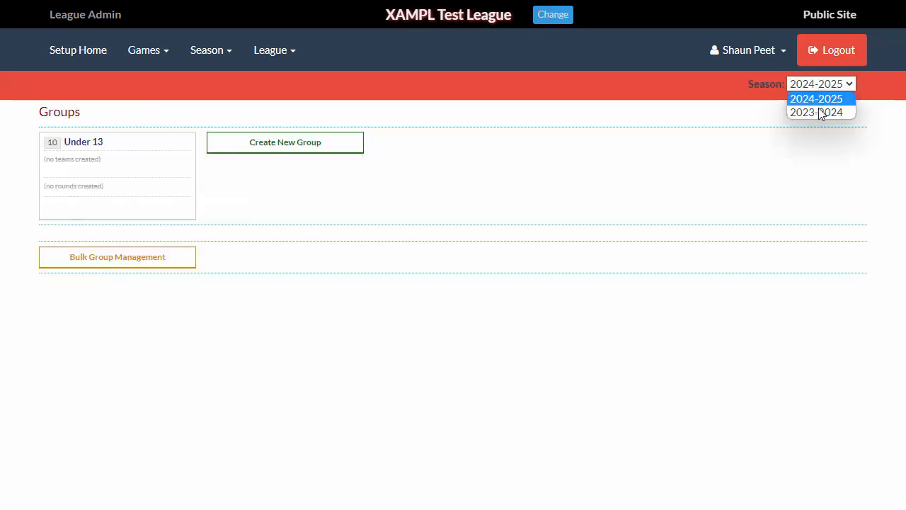
{"action": "left_click", "coordinate": [819, 111]}
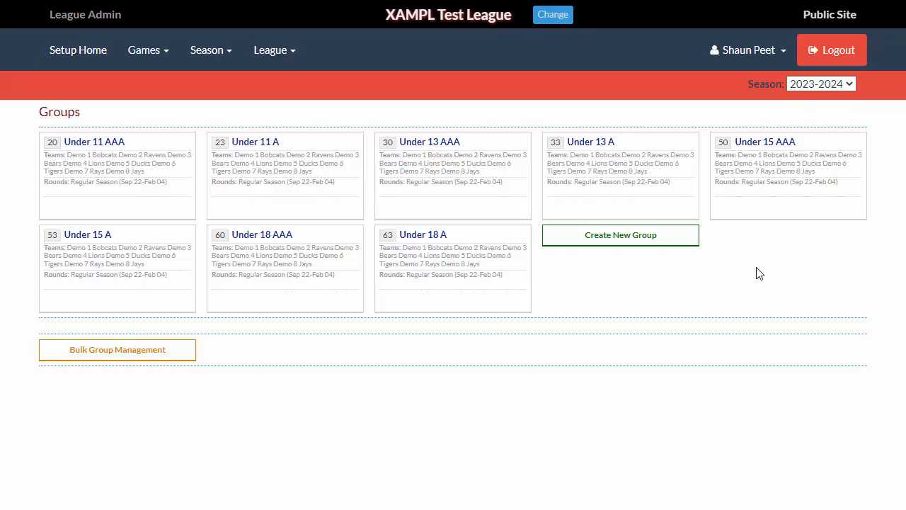
{"action": "left_click", "coordinate": [816, 84]}
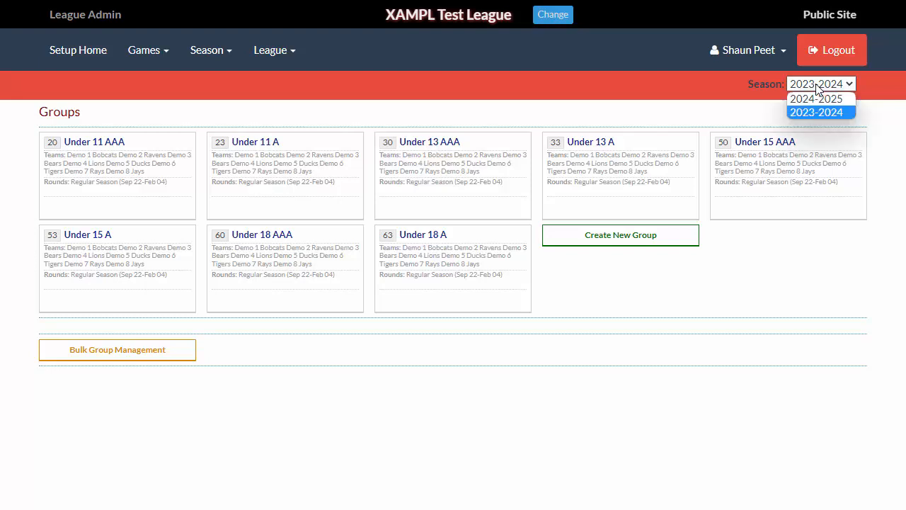
{"action": "left_click", "coordinate": [815, 97]}
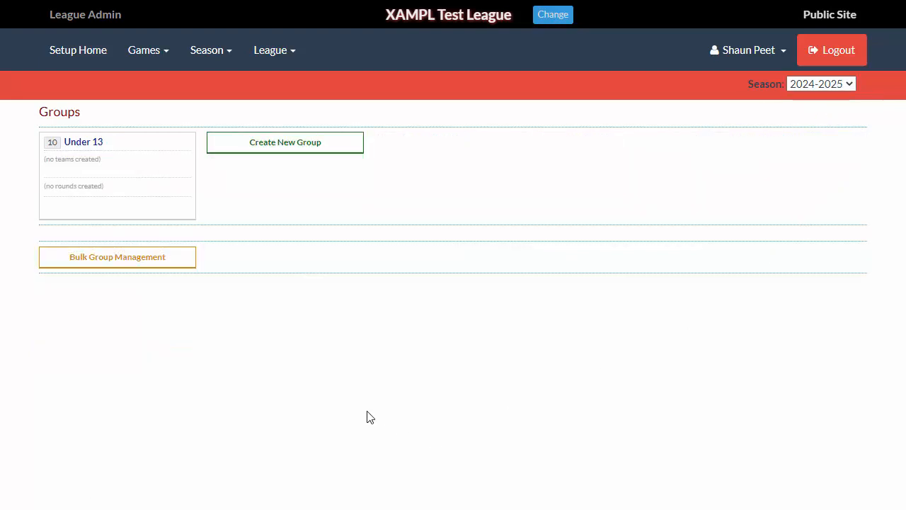
- Open Bulk Group Management, switch to the 2023-2024 season and copy its existing group commands
{"action": "left_click", "coordinate": [126, 260]}
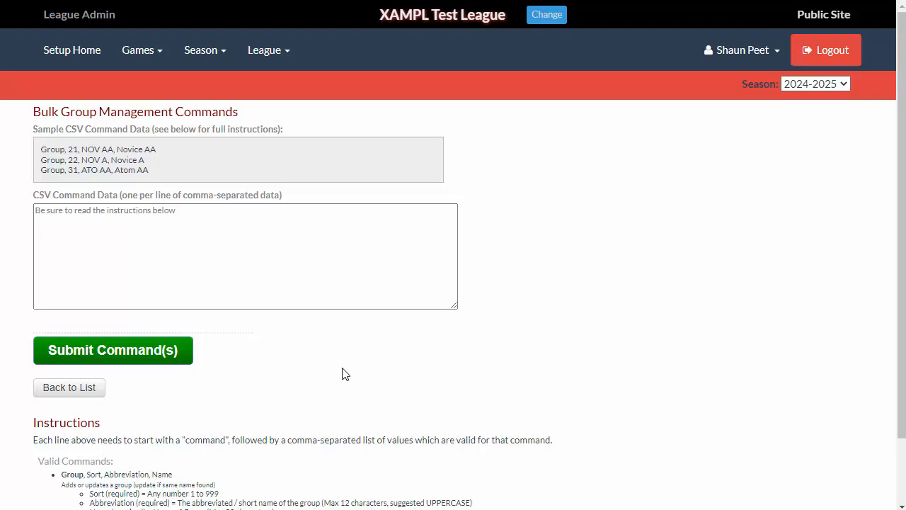
{"action": "scroll", "coordinate": [342, 374], "scroll_direction": "down", "scroll_amount": 2}
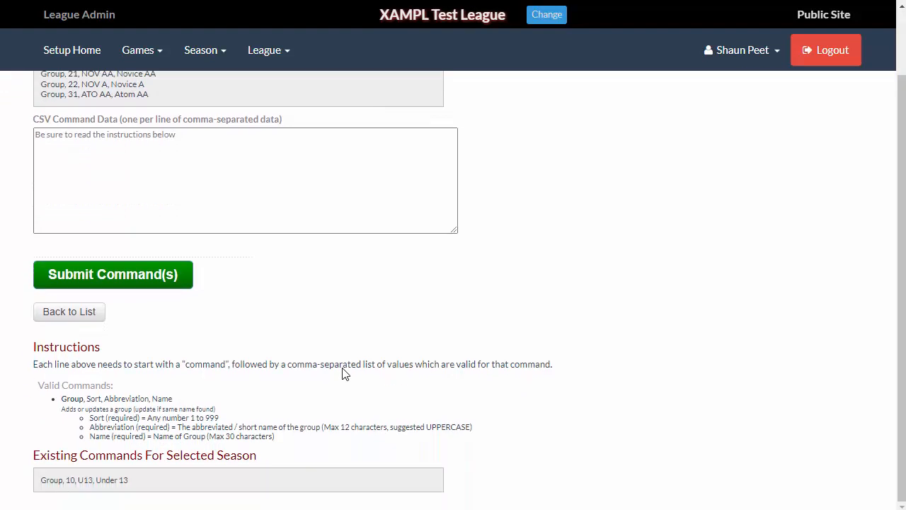
{"action": "scroll", "coordinate": [342, 374], "scroll_direction": "up", "scroll_amount": 2}
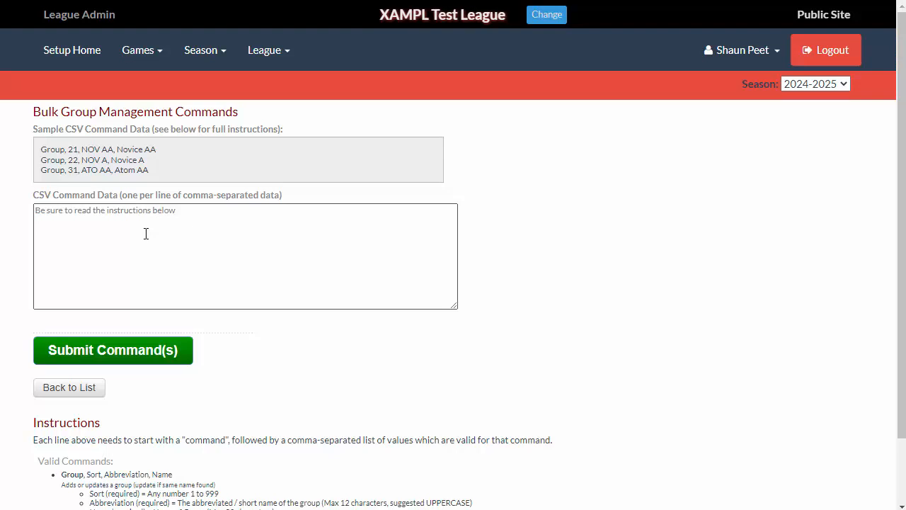
{"action": "left_click", "coordinate": [108, 260]}
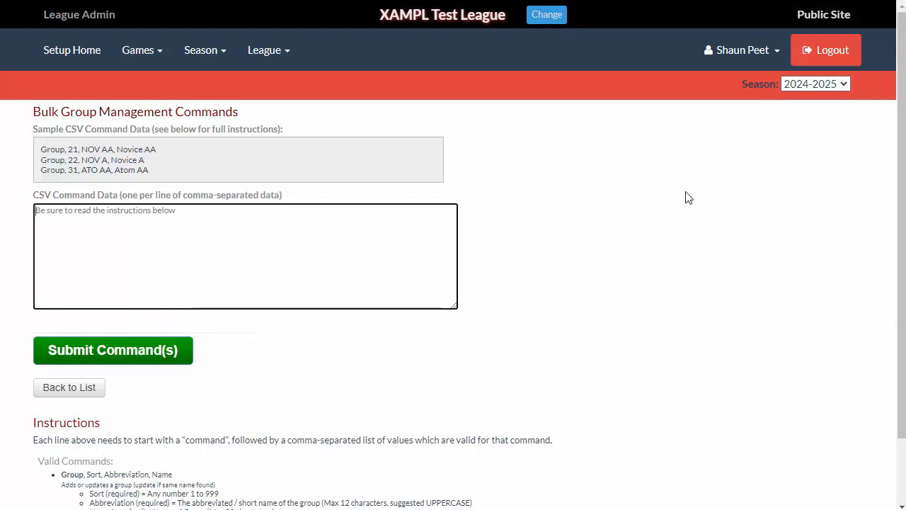
{"action": "left_click", "coordinate": [814, 84]}
{"action": "left_click", "coordinate": [814, 105]}
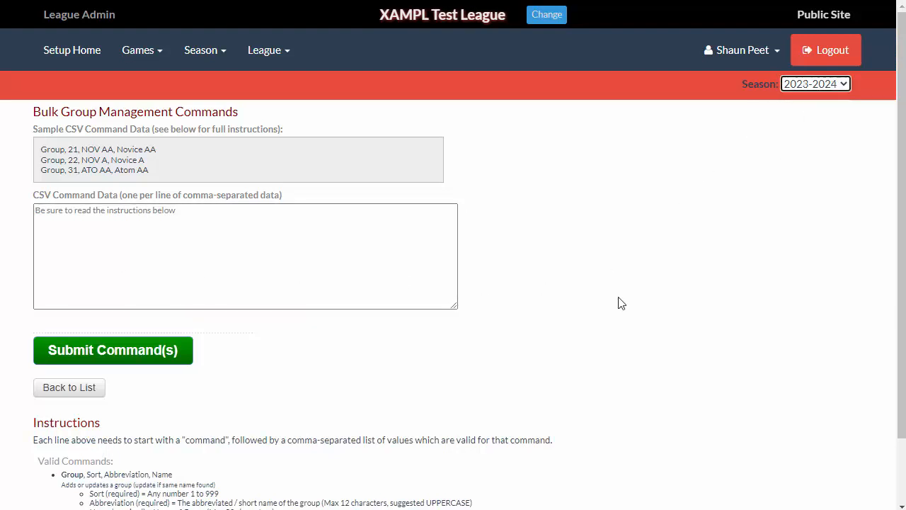
{"action": "scroll", "coordinate": [538, 385], "scroll_direction": "down", "scroll_amount": 2}
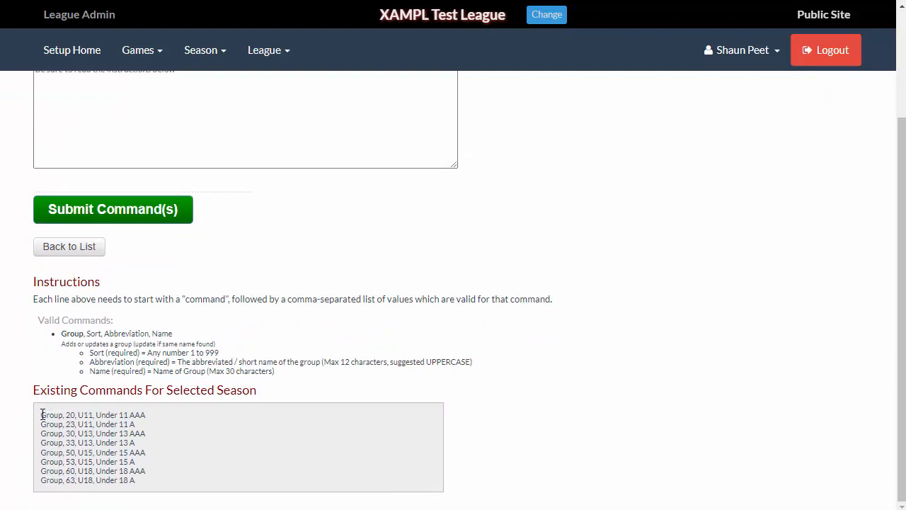
{"action": "left_click_drag", "start_coordinate": [42, 415], "coordinate": [166, 483]}
{"action": "key", "text": "ctrl+c"}
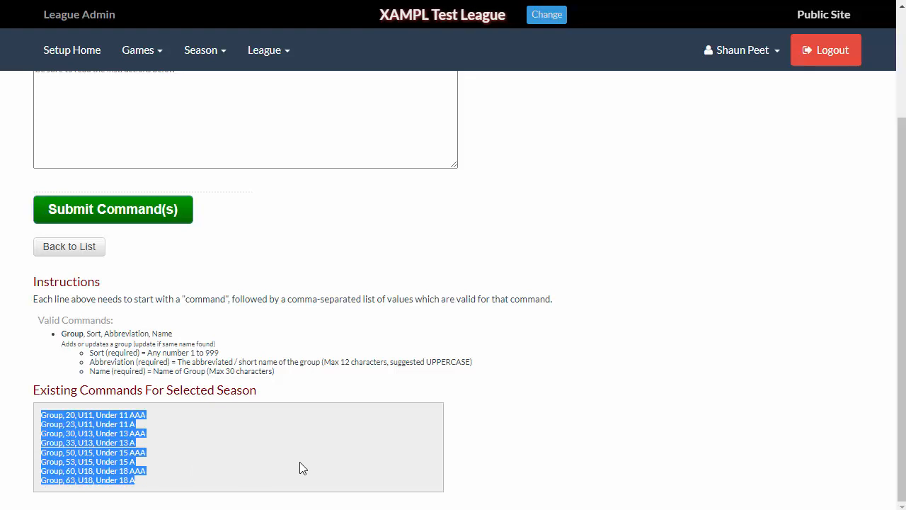
{"action": "scroll", "coordinate": [566, 329], "scroll_direction": "up", "scroll_amount": 3}
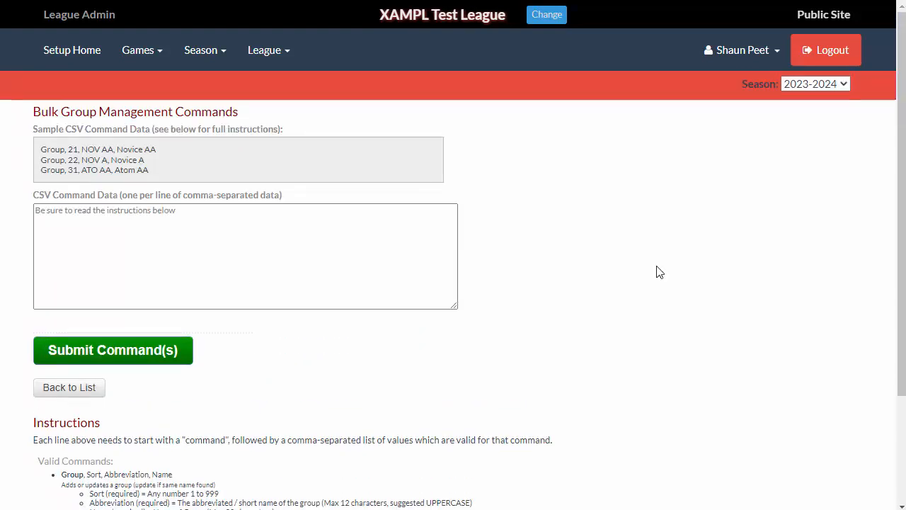
- Return to the 2024-2025 season, paste the copied group commands and submit them
{"action": "left_click", "coordinate": [812, 81]}
{"action": "left_click", "coordinate": [811, 93]}
{"action": "left_click", "coordinate": [810, 83]}
{"action": "left_click", "coordinate": [807, 104]}
{"action": "left_click", "coordinate": [90, 238]}
{"action": "key", "text": "ctrl+v"}
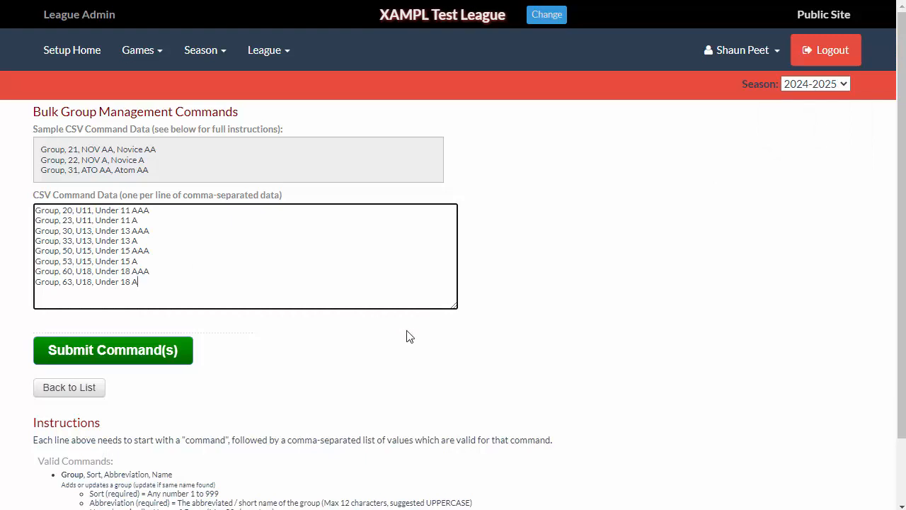
{"action": "left_click", "coordinate": [131, 356]}
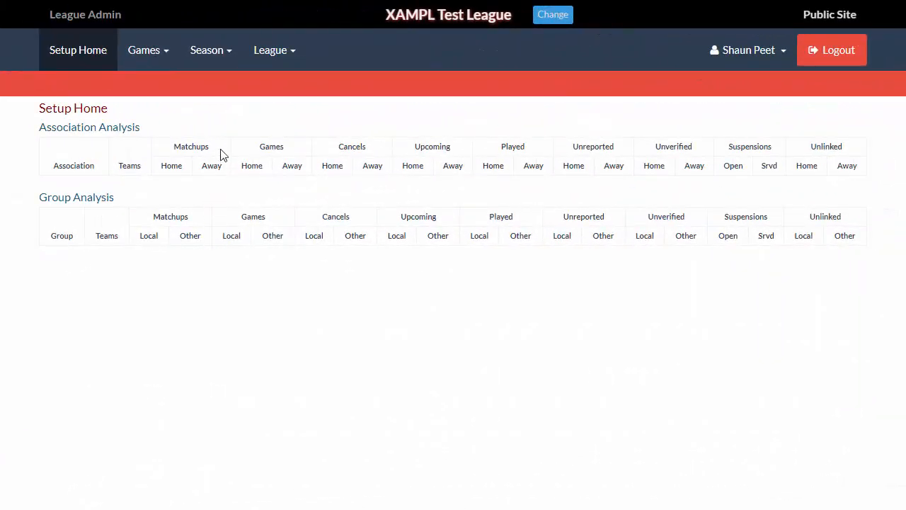
- Open team management and browse the season's groups
{"action": "left_click", "coordinate": [208, 62]}
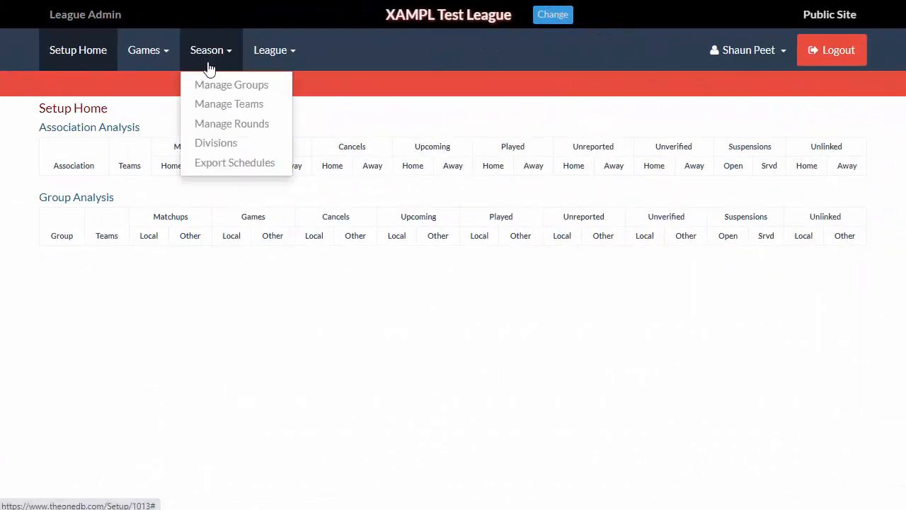
{"action": "left_click", "coordinate": [210, 107]}
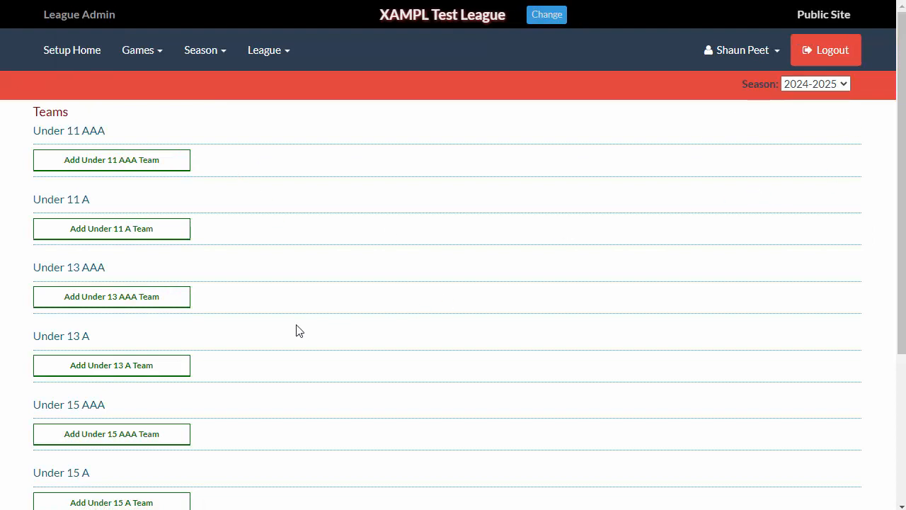
{"action": "scroll", "coordinate": [296, 330], "scroll_direction": "down", "scroll_amount": 3}
{"action": "scroll", "coordinate": [305, 356], "scroll_direction": "up", "scroll_amount": 3}
{"action": "scroll", "coordinate": [317, 329], "scroll_direction": "down", "scroll_amount": 3}
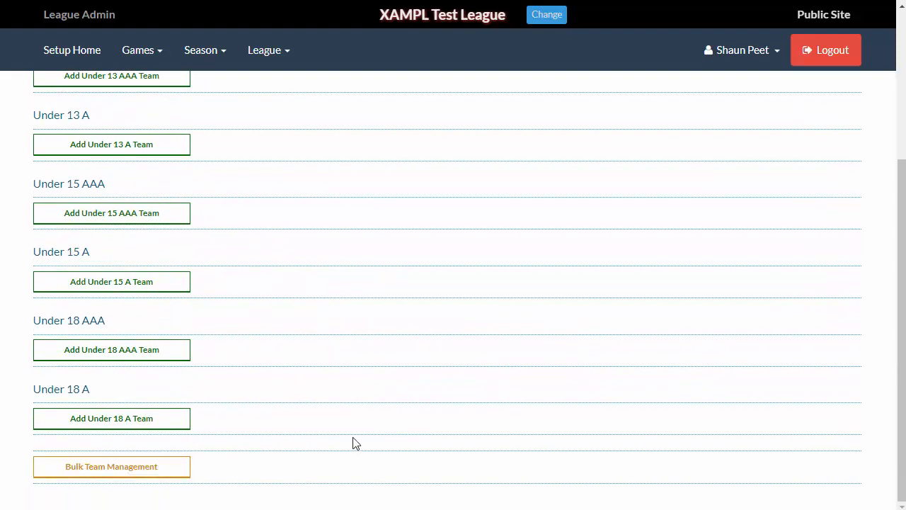
{"action": "scroll", "coordinate": [353, 443], "scroll_direction": "up", "scroll_amount": 3}
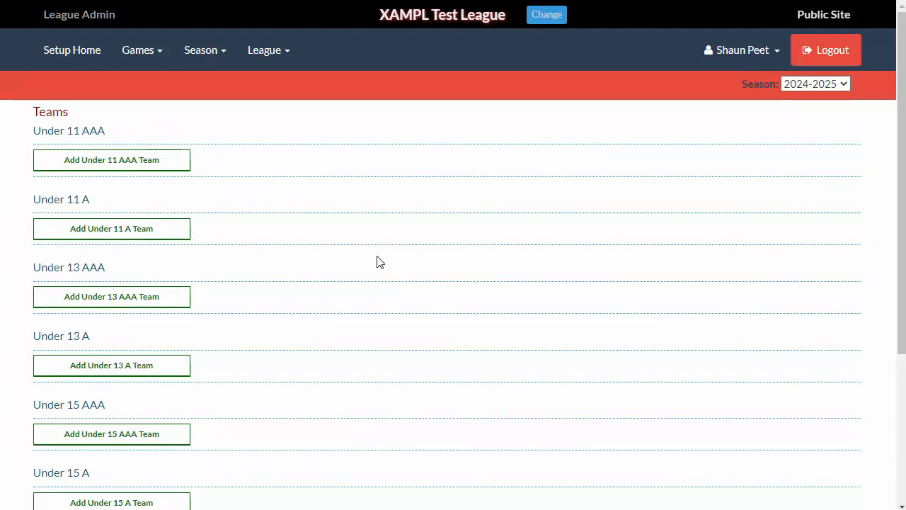
- Add a Sportsheadz Demo Org 1 team named Bobcats Red to Under 11 AAA
{"action": "left_click", "coordinate": [109, 158]}
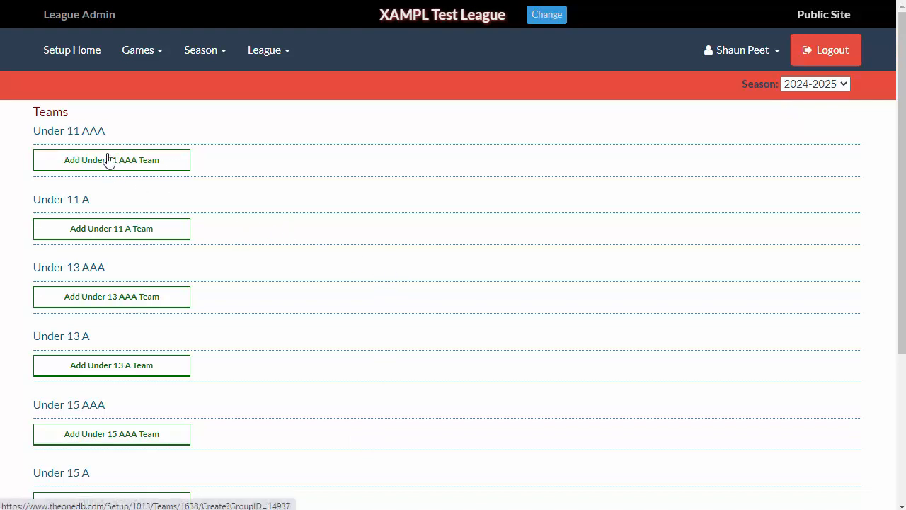
{"action": "left_click", "coordinate": [108, 159]}
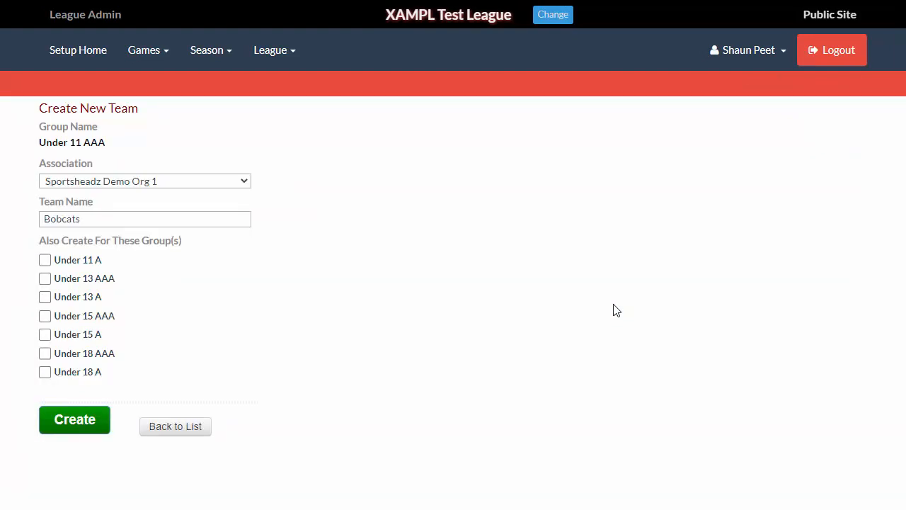
{"action": "left_click", "coordinate": [146, 182]}
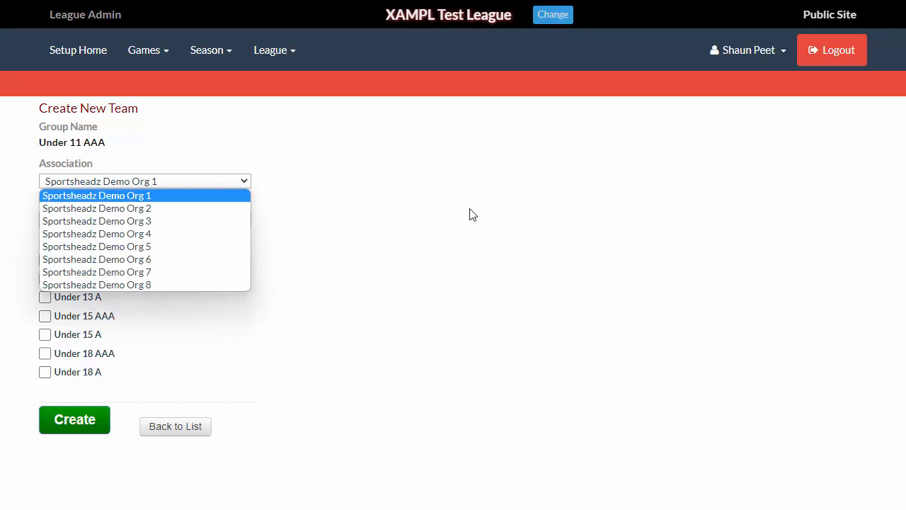
{"action": "left_click", "coordinate": [162, 220]}
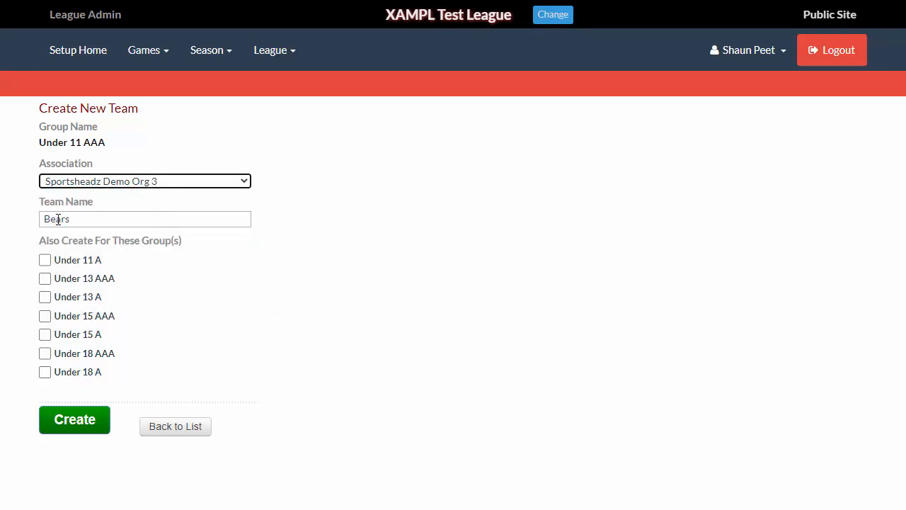
{"action": "left_click", "coordinate": [88, 182]}
{"action": "left_click", "coordinate": [92, 195]}
{"action": "left_click", "coordinate": [114, 220]}
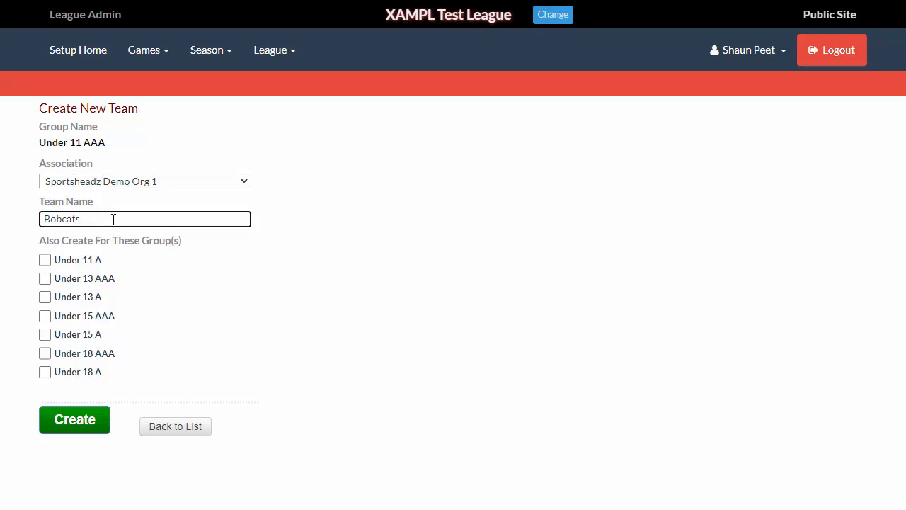
{"action": "type", "text": "Red"}
{"action": "left_click", "coordinate": [71, 420]}
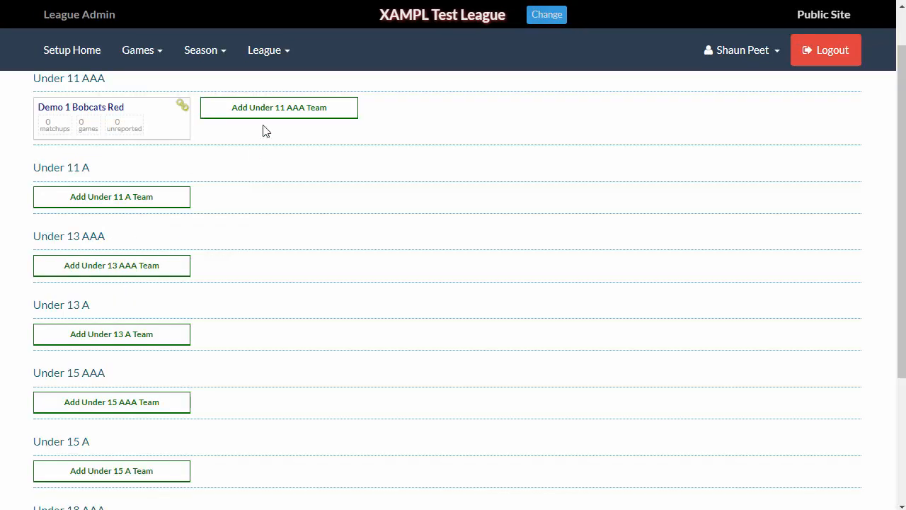
- Start another Under 11 AAA team named Bobcats White and tick all the additional groups
{"action": "left_click", "coordinate": [252, 116]}
{"action": "left_click", "coordinate": [100, 219]}
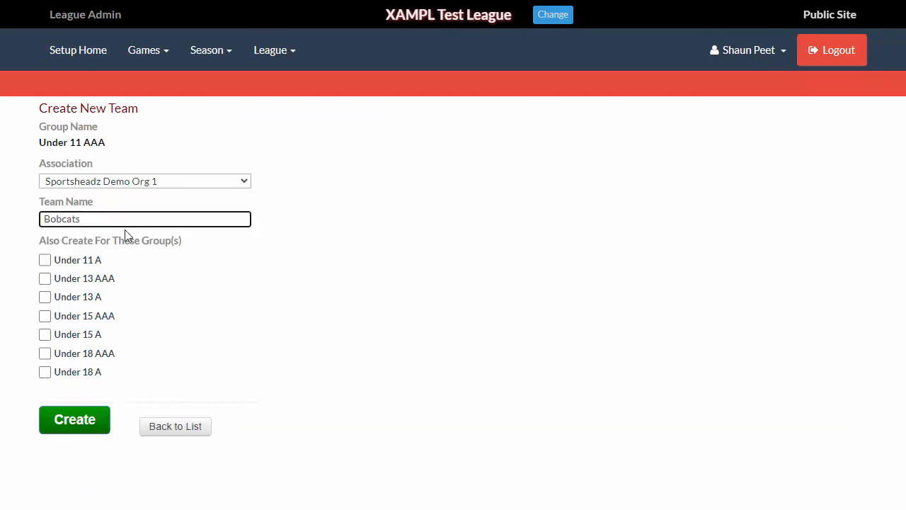
{"action": "type", "text": "White"}
{"action": "left_click", "coordinate": [71, 259]}
{"action": "left_click", "coordinate": [71, 281]}
{"action": "left_click", "coordinate": [72, 298]}
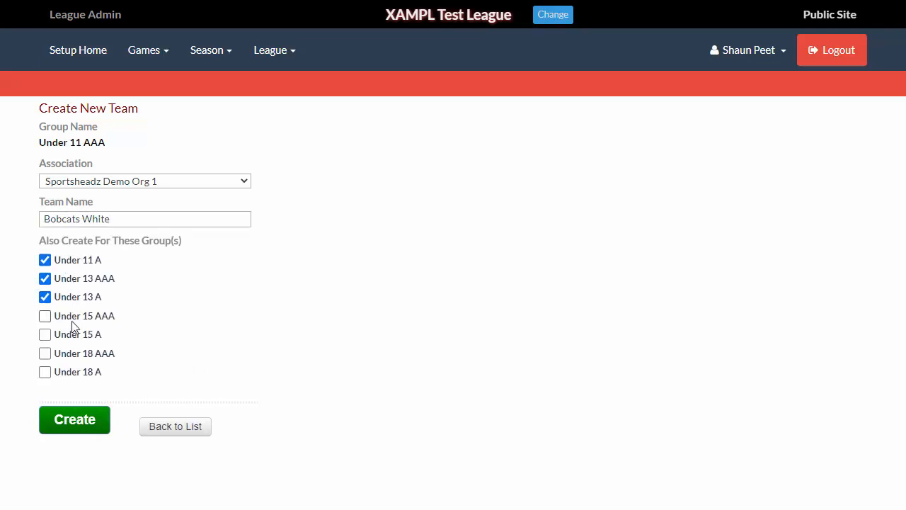
{"action": "left_click", "coordinate": [72, 316]}
{"action": "left_click", "coordinate": [72, 335]}
{"action": "left_click", "coordinate": [73, 356]}
{"action": "left_click", "coordinate": [73, 374]}
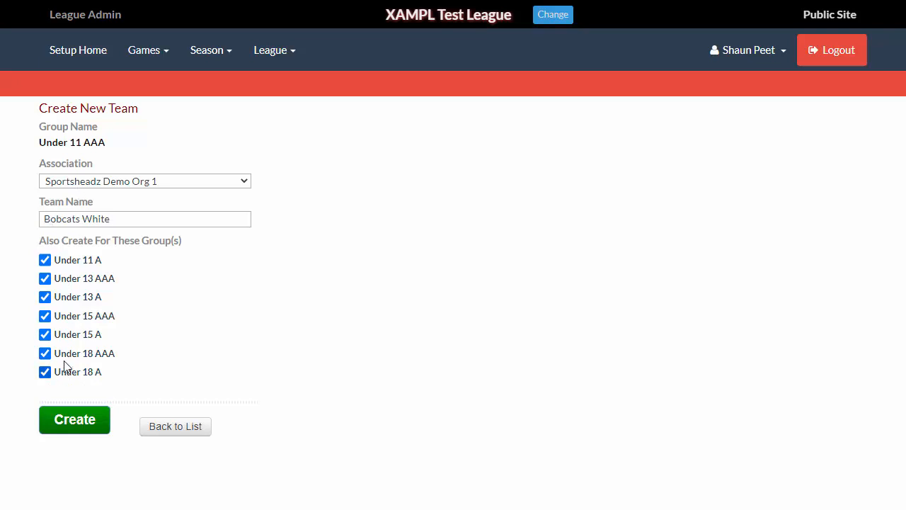
- Clear all the additional group selections and create the Bobcats White team
{"action": "left_click", "coordinate": [69, 261]}
{"action": "left_click", "coordinate": [68, 279]}
{"action": "left_click", "coordinate": [69, 297]}
{"action": "left_click", "coordinate": [69, 316]}
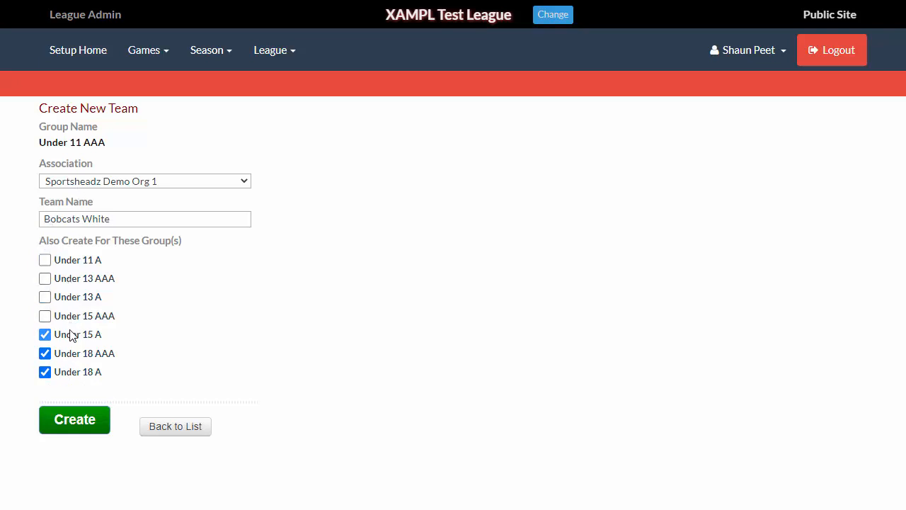
{"action": "left_click", "coordinate": [70, 335]}
{"action": "left_click", "coordinate": [70, 354]}
{"action": "left_click", "coordinate": [70, 372]}
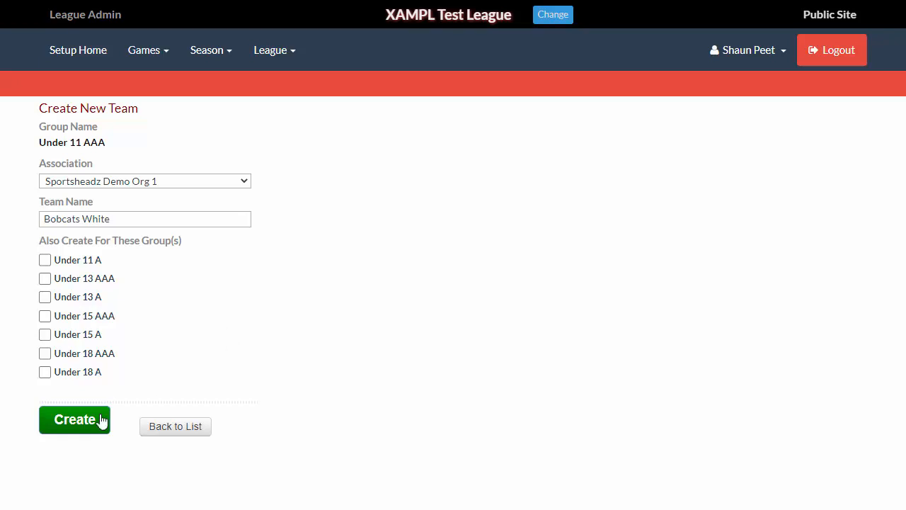
{"action": "left_click", "coordinate": [78, 423]}
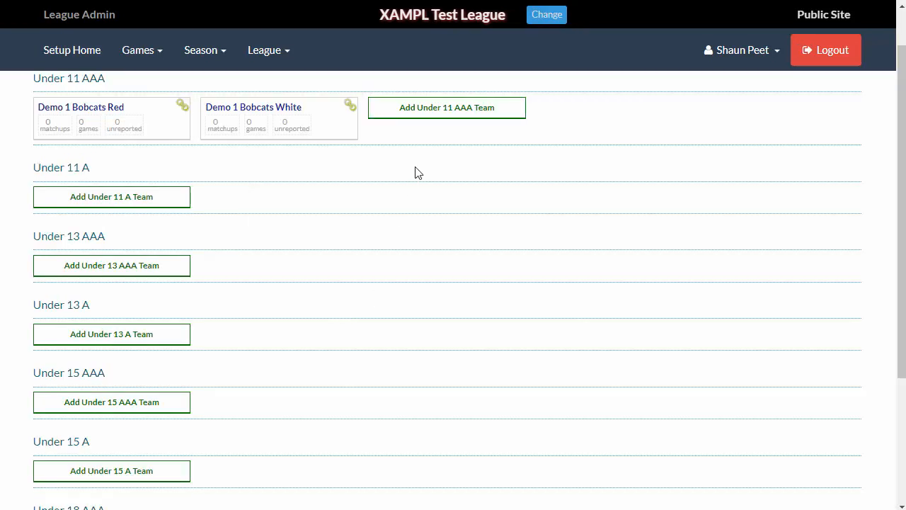
- Add a Sportsheadz Demo Org 2 team named Ravens to Under 11 AAA, also creating it in every additional group
{"action": "left_click", "coordinate": [422, 114]}
{"action": "left_click", "coordinate": [97, 183]}
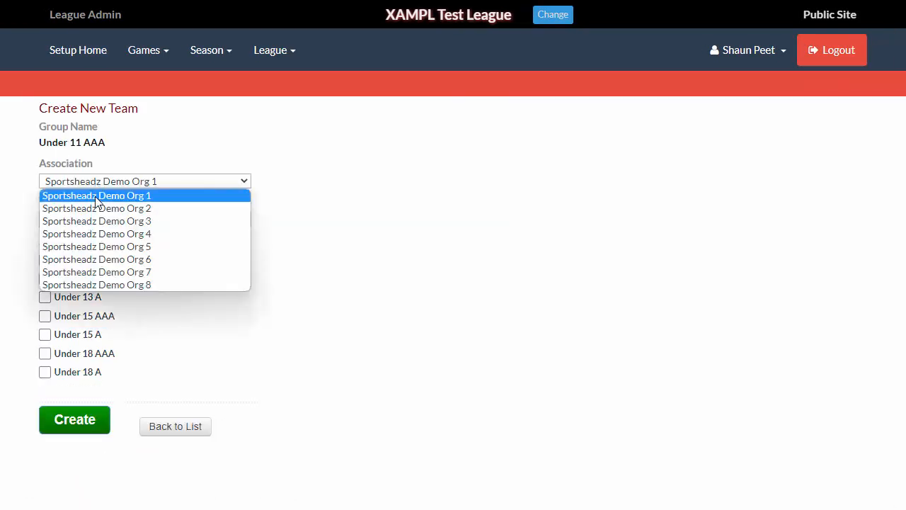
{"action": "left_click", "coordinate": [95, 206]}
{"action": "left_click", "coordinate": [70, 261]}
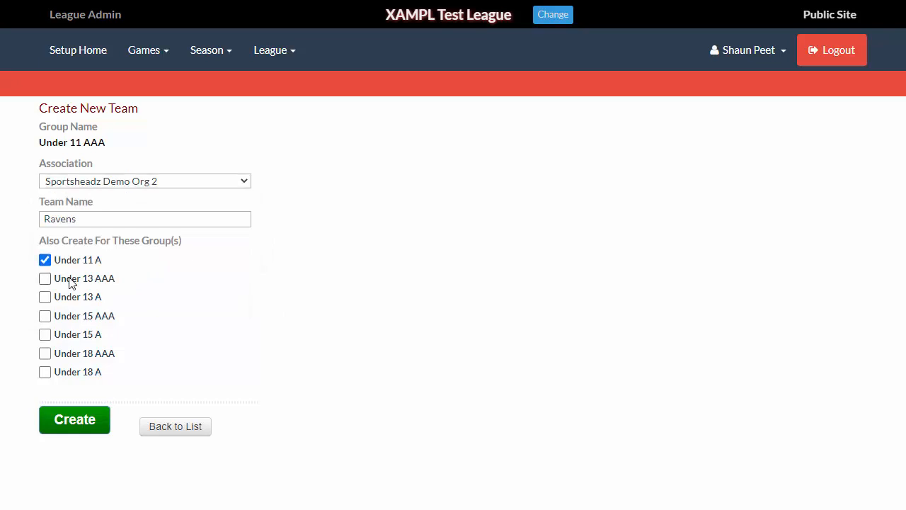
{"action": "left_click", "coordinate": [70, 278]}
{"action": "left_click", "coordinate": [71, 296]}
{"action": "left_click", "coordinate": [73, 315]}
{"action": "left_click", "coordinate": [75, 334]}
{"action": "left_click", "coordinate": [75, 356]}
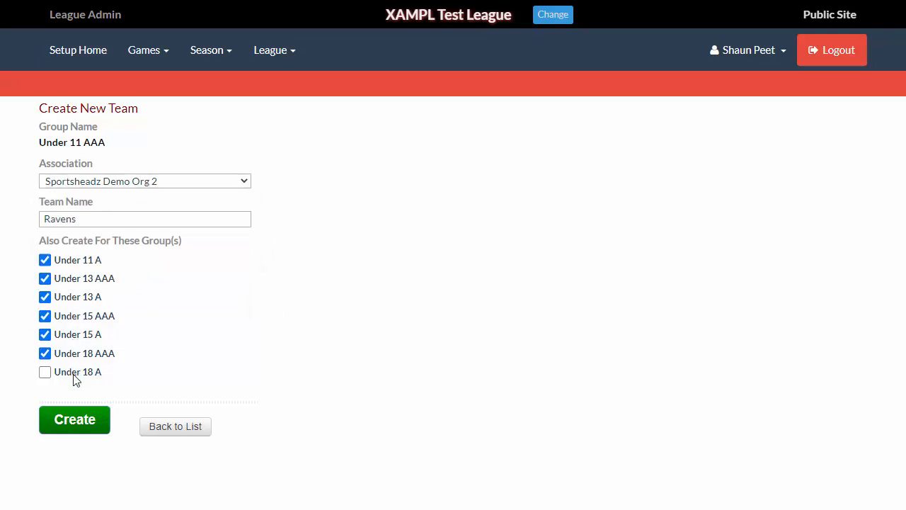
{"action": "left_click", "coordinate": [75, 375]}
{"action": "left_click", "coordinate": [75, 419]}
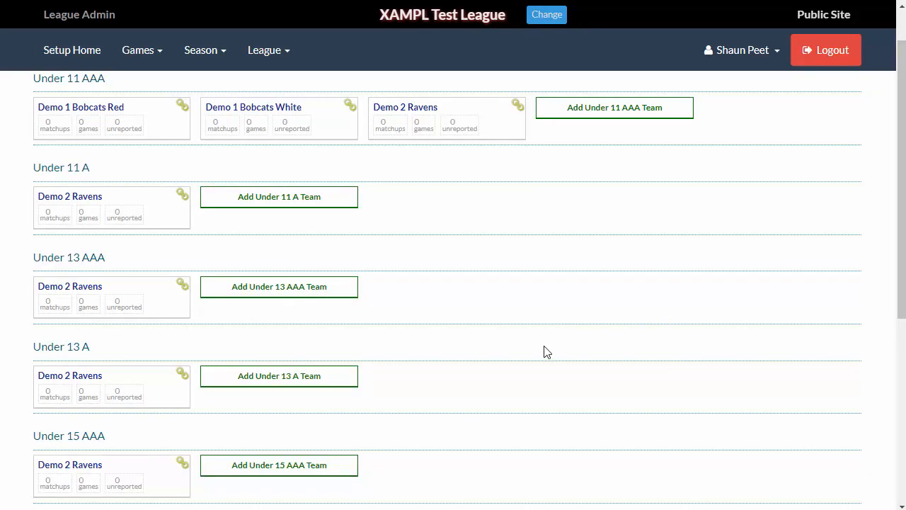
- Open Bulk Team Management, switch to the 2023-2024 season and copy all of its existing team commands
{"action": "scroll", "coordinate": [544, 349], "scroll_direction": "up", "scroll_amount": 1}
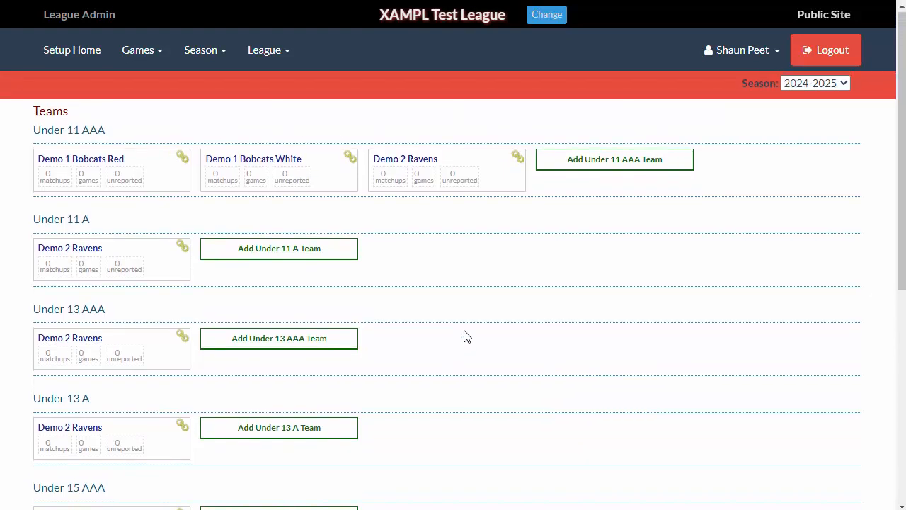
{"action": "scroll", "coordinate": [463, 336], "scroll_direction": "down", "scroll_amount": 5}
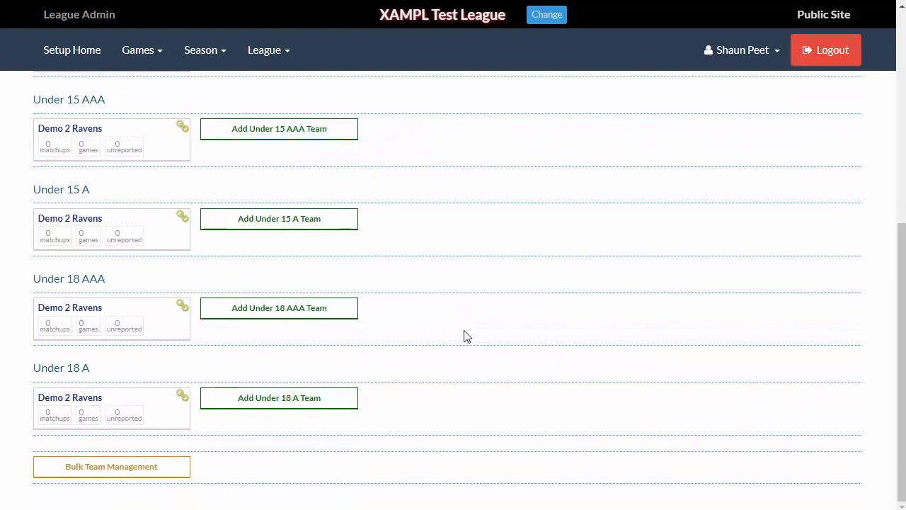
{"action": "left_click", "coordinate": [122, 473]}
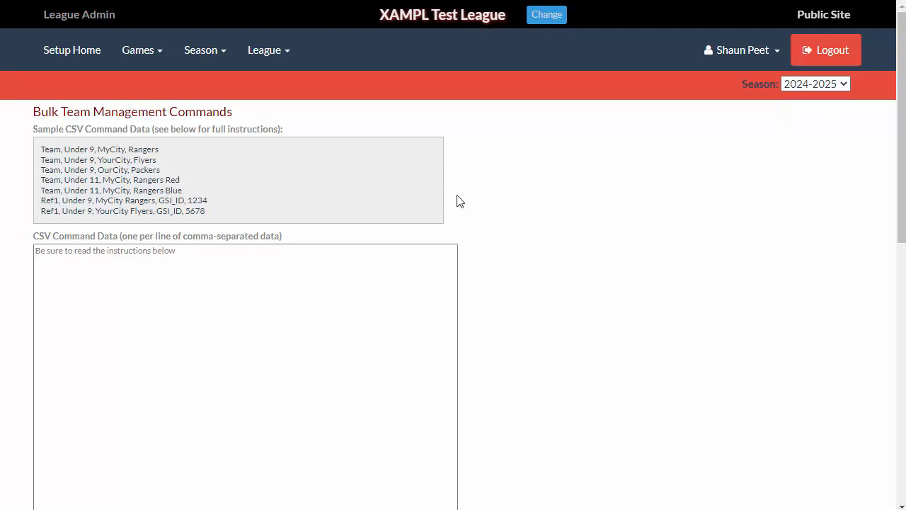
{"action": "scroll", "coordinate": [578, 325], "scroll_direction": "down", "scroll_amount": 3}
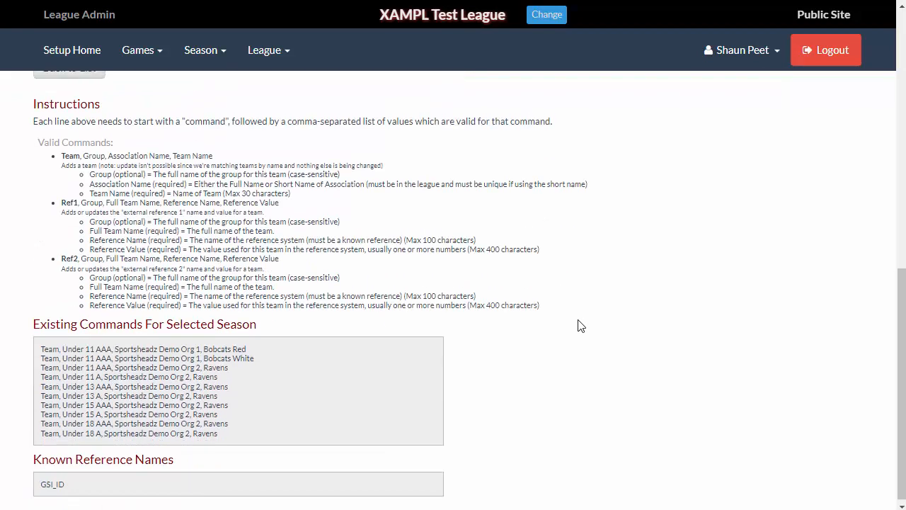
{"action": "scroll", "coordinate": [578, 323], "scroll_direction": "up", "scroll_amount": 10}
{"action": "left_click", "coordinate": [800, 84]}
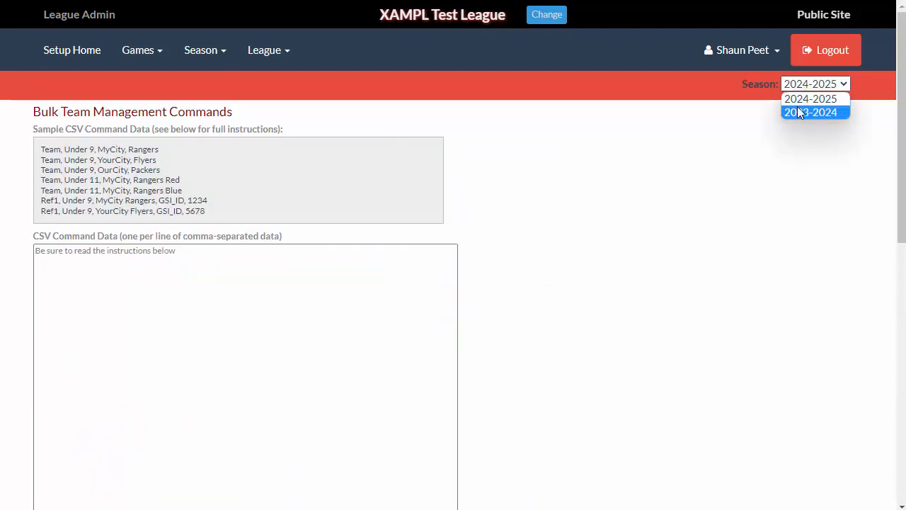
{"action": "left_click", "coordinate": [800, 111]}
{"action": "scroll", "coordinate": [492, 389], "scroll_direction": "down", "scroll_amount": 10}
{"action": "scroll", "coordinate": [495, 389], "scroll_direction": "down", "scroll_amount": 1}
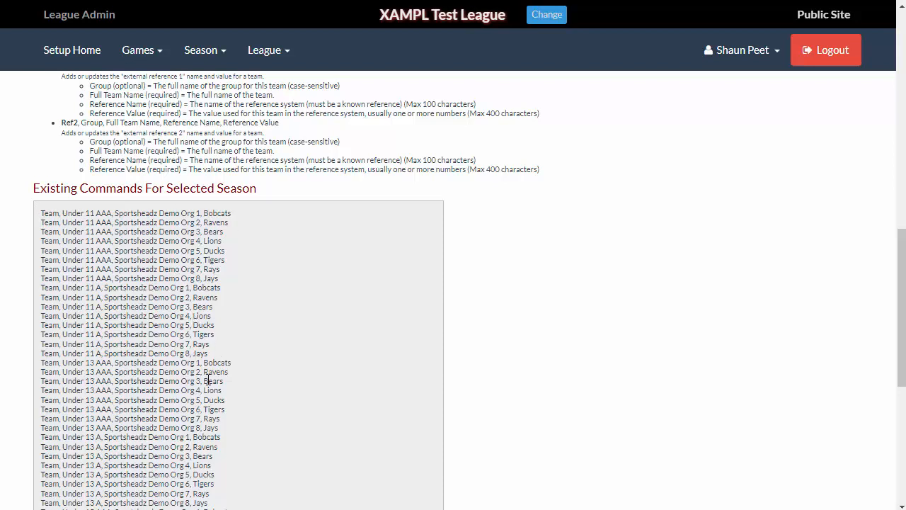
{"action": "left_click_drag", "start_coordinate": [42, 214], "coordinate": [218, 430]}
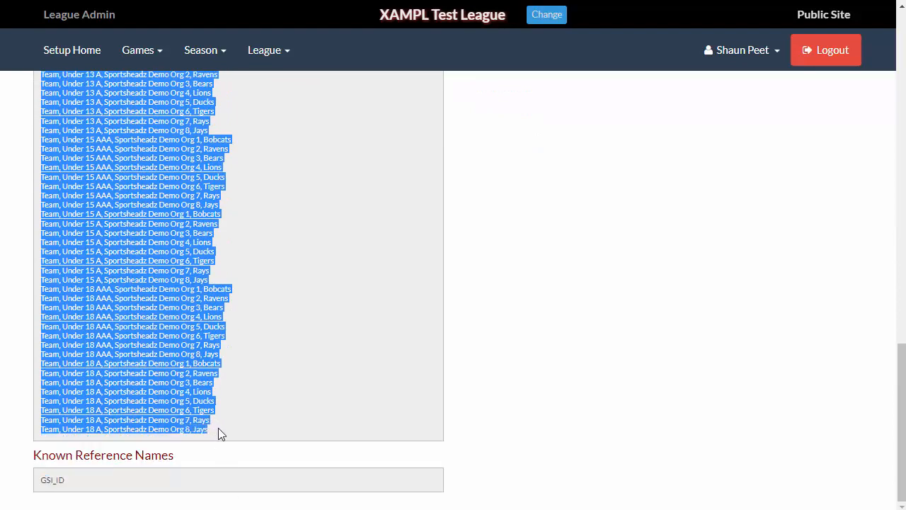
- Switch back to the 2024-2025 season, paste the copied commands into the CSV command data box and submit them
{"action": "scroll", "coordinate": [643, 380], "scroll_direction": "up", "scroll_amount": 20}
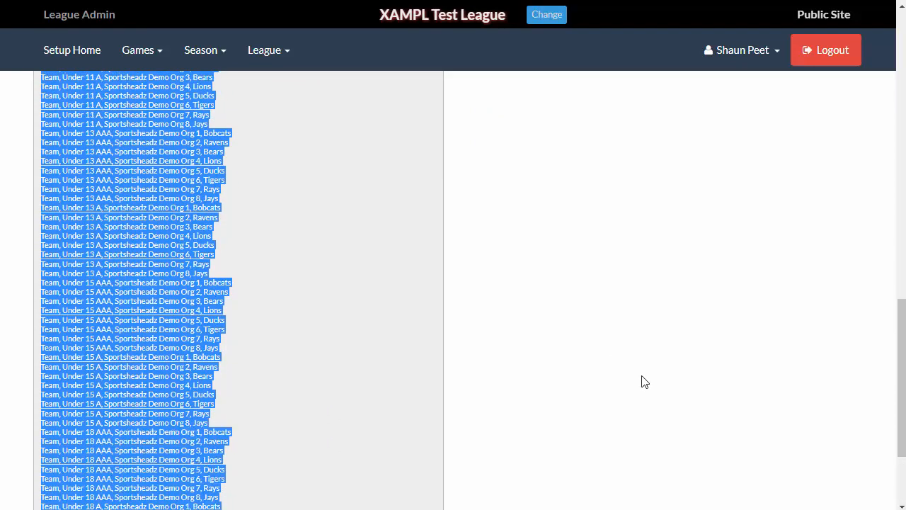
{"action": "left_click", "coordinate": [812, 86]}
{"action": "left_click", "coordinate": [810, 97]}
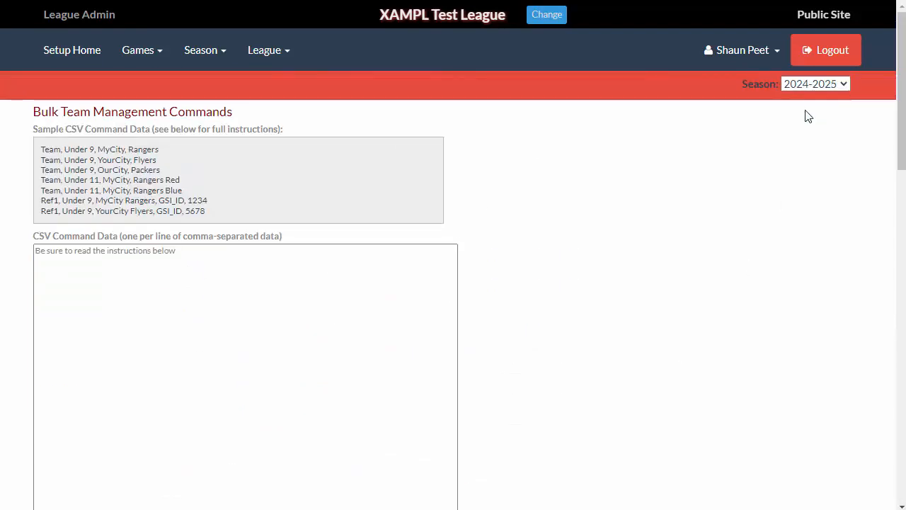
{"action": "left_click", "coordinate": [86, 277]}
{"action": "key", "text": "ctrl+v"}
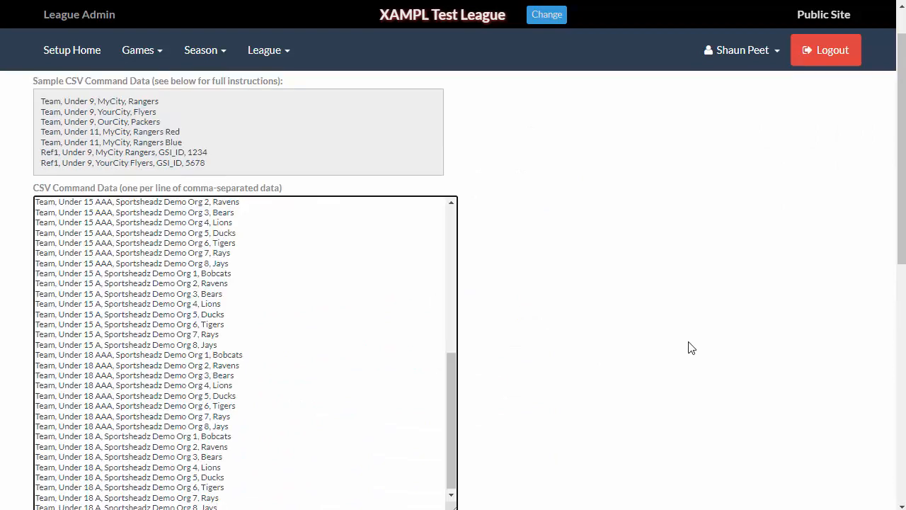
{"action": "scroll", "coordinate": [637, 333], "scroll_direction": "down", "scroll_amount": 8}
{"action": "left_click", "coordinate": [116, 203]}
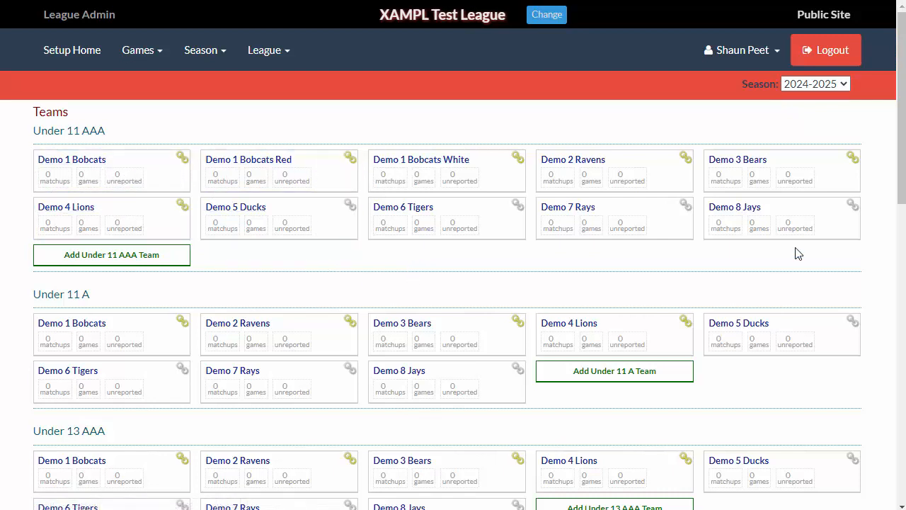
- Switch to the 2023-2024 season and link the Under 11 A Demo 1 Bobcats team to the association's 2023-2024 team 23-24 A - Under 11
{"action": "left_click", "coordinate": [815, 83]}
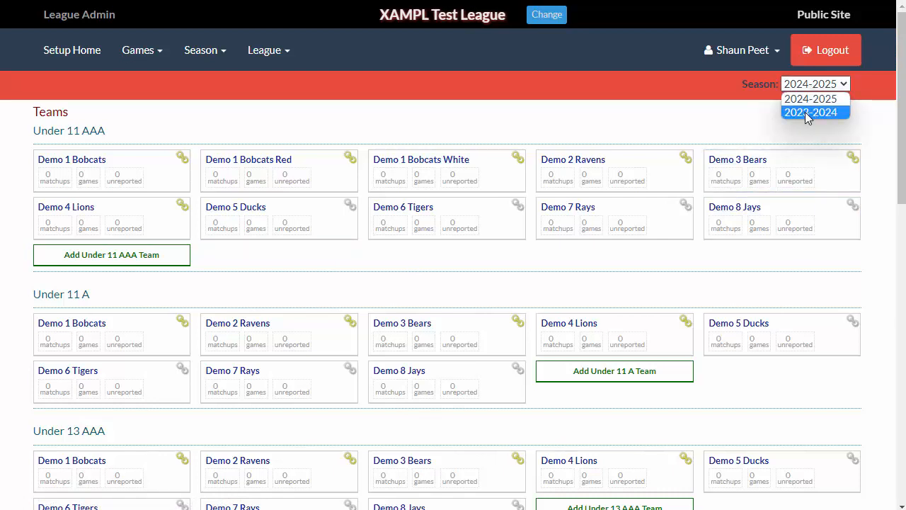
{"action": "left_click", "coordinate": [805, 112]}
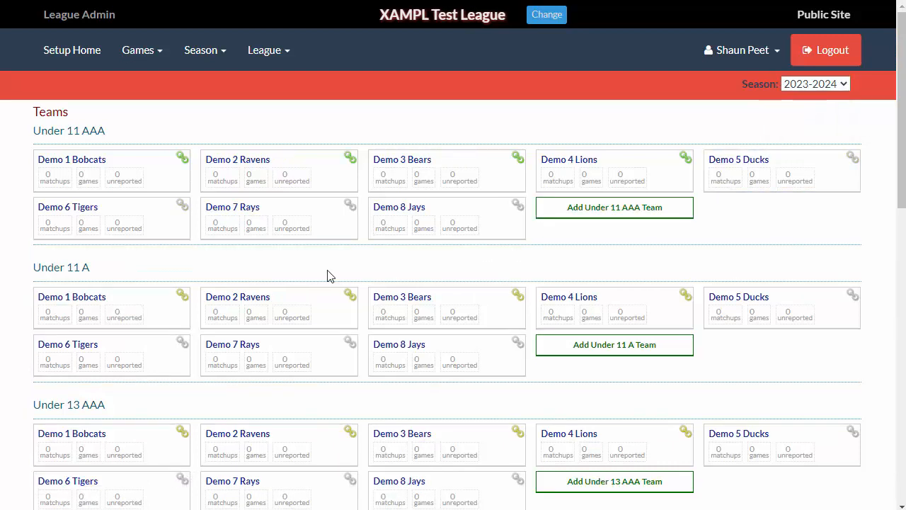
{"action": "left_click", "coordinate": [119, 306]}
{"action": "left_click", "coordinate": [99, 261]}
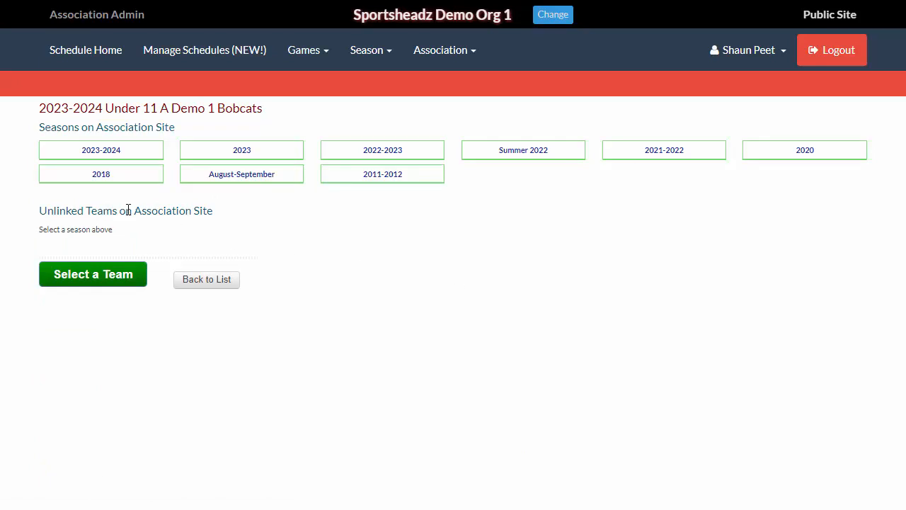
{"action": "left_click", "coordinate": [96, 152]}
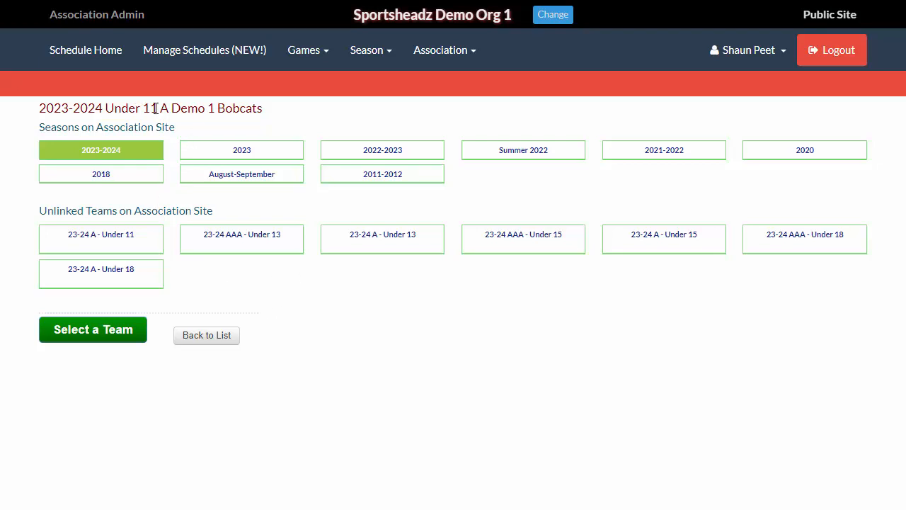
{"action": "left_click", "coordinate": [93, 242]}
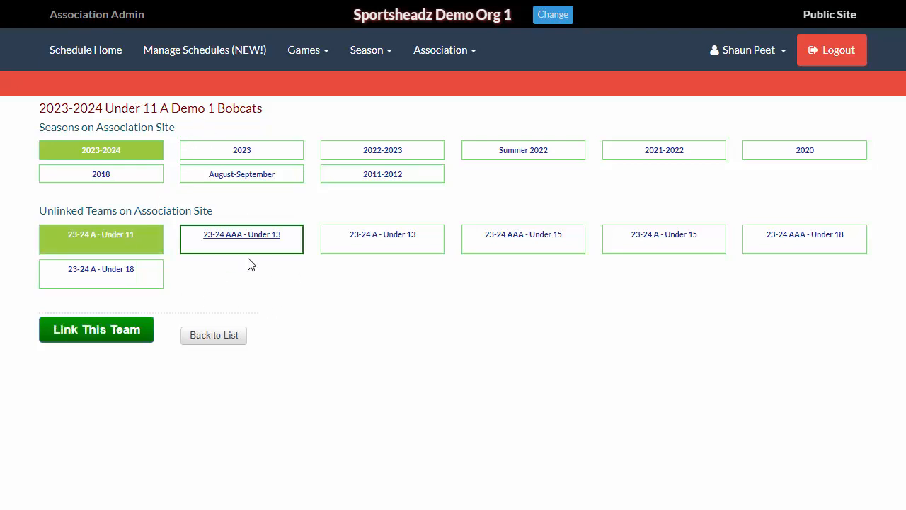
{"action": "left_click", "coordinate": [101, 337]}
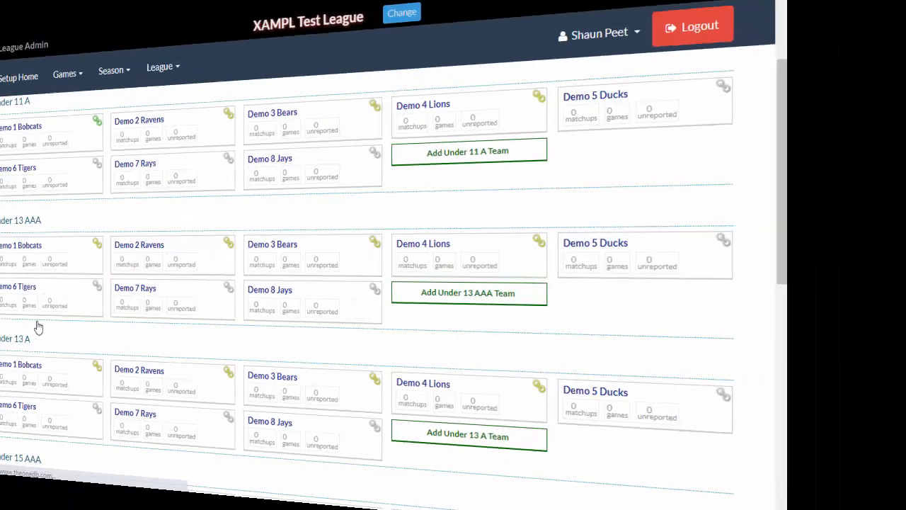
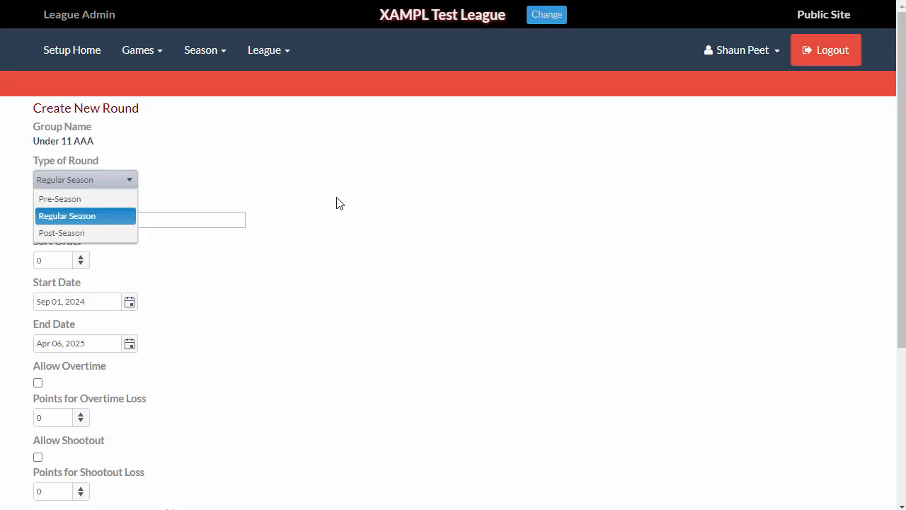
- Set up the Under 11 AAA round as Regular Season with sort order 1 and end date Feb 28, 2025
{"action": "key", "text": "Return"}
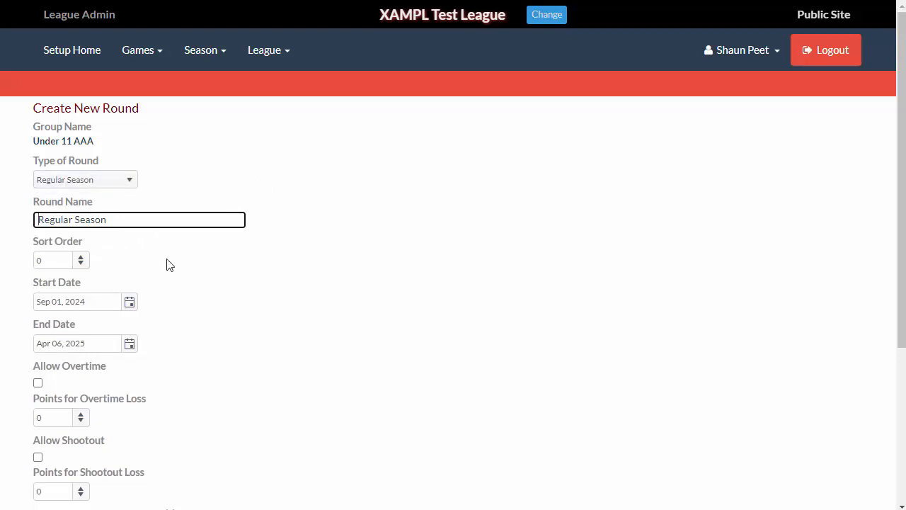
{"action": "left_click", "coordinate": [81, 257]}
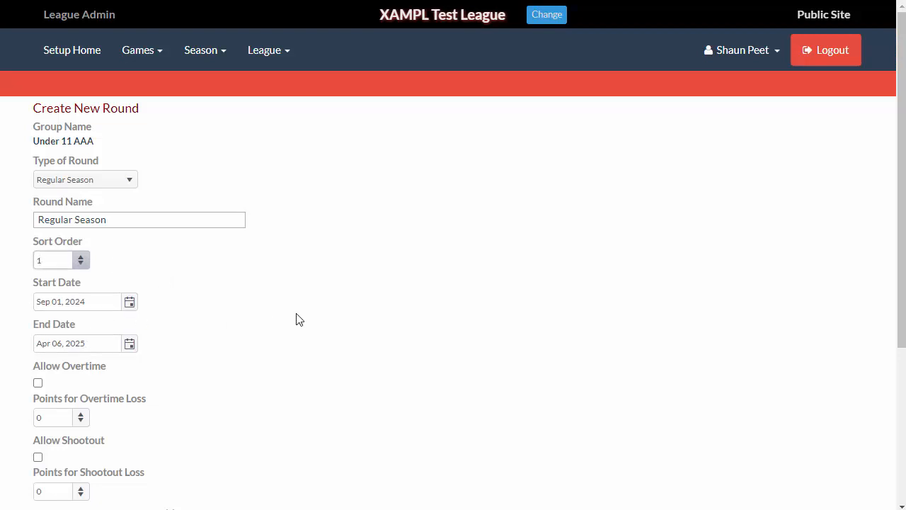
{"action": "left_click", "coordinate": [127, 345]}
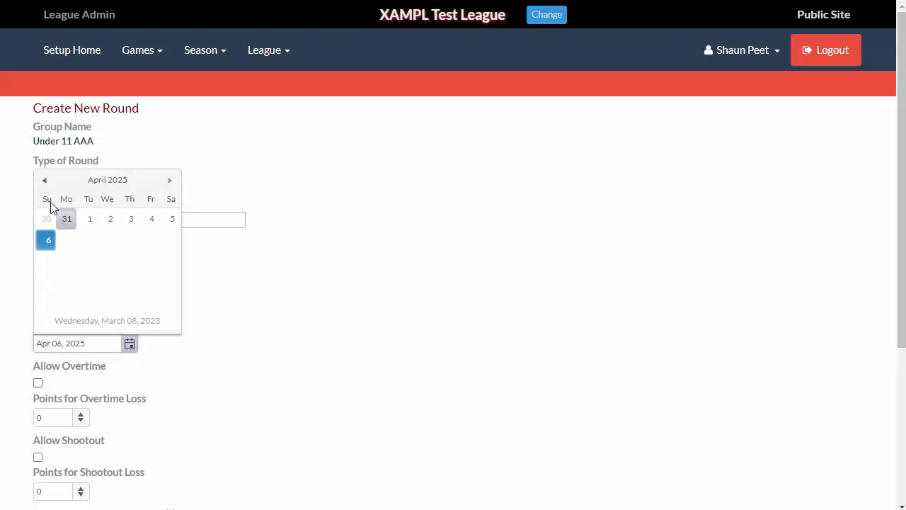
{"action": "left_click", "coordinate": [45, 181]}
{"action": "left_click", "coordinate": [44, 181]}
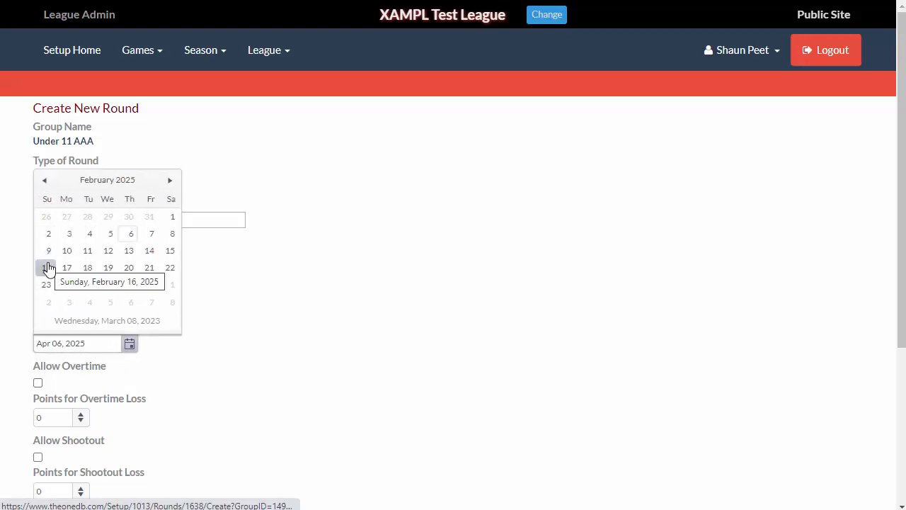
{"action": "left_click", "coordinate": [148, 284]}
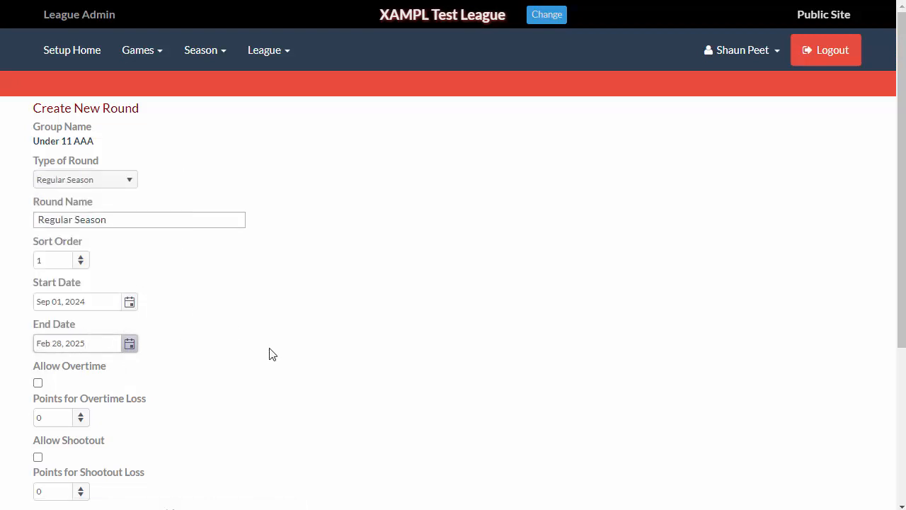
- Also create the round for all seven other groups and save it
{"action": "scroll", "coordinate": [271, 353], "scroll_direction": "down", "scroll_amount": 3}
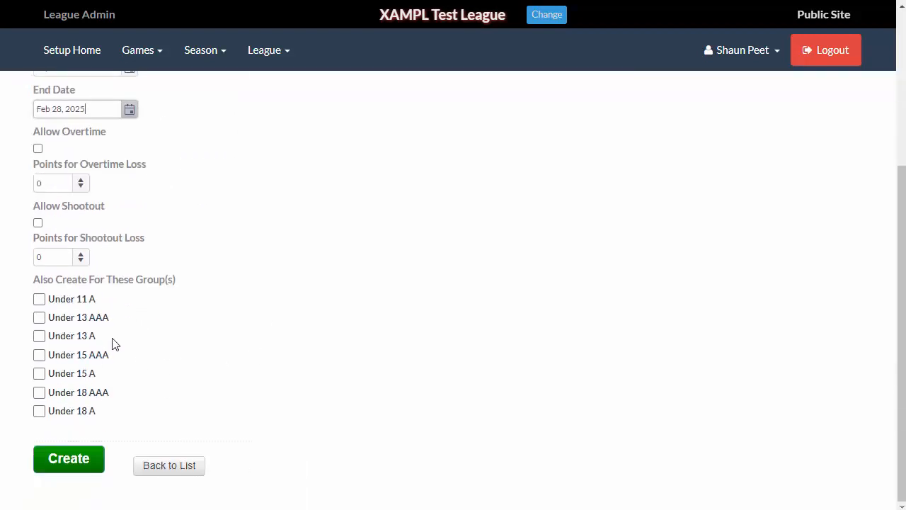
{"action": "left_click", "coordinate": [39, 299]}
{"action": "left_click", "coordinate": [39, 318]}
{"action": "left_click", "coordinate": [39, 336]}
{"action": "left_click", "coordinate": [39, 355]}
{"action": "left_click", "coordinate": [39, 373]}
{"action": "left_click", "coordinate": [38, 392]}
{"action": "left_click", "coordinate": [38, 410]}
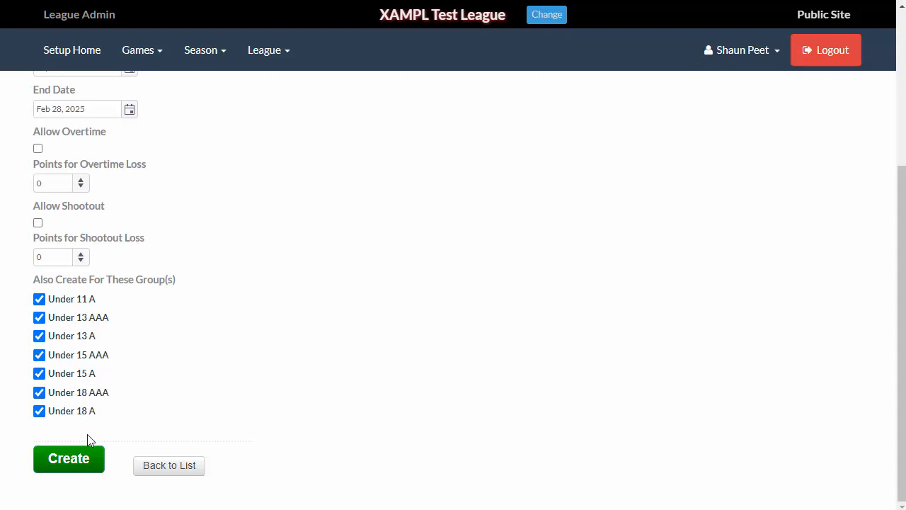
{"action": "left_click", "coordinate": [69, 467]}
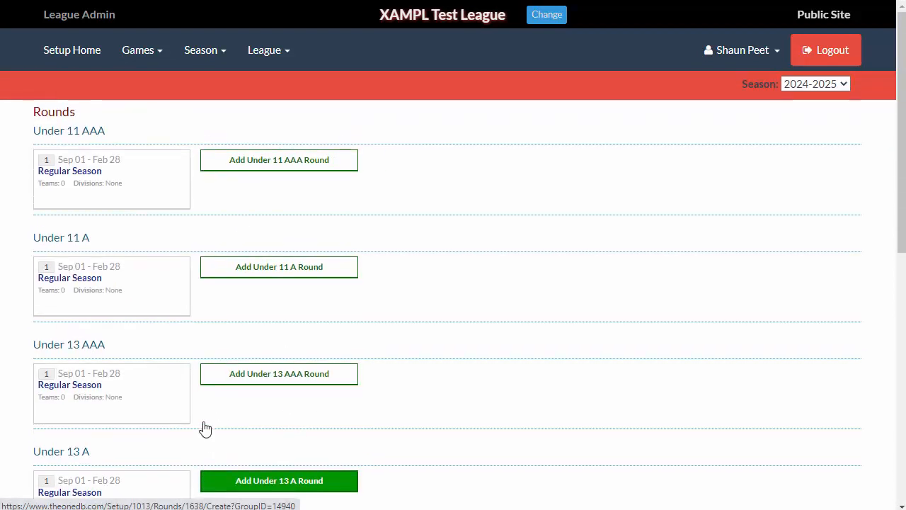
- Open Bulk Round Management and review the existing round commands for the 2024-2025 season
{"action": "scroll", "coordinate": [205, 428], "scroll_direction": "down", "scroll_amount": 7}
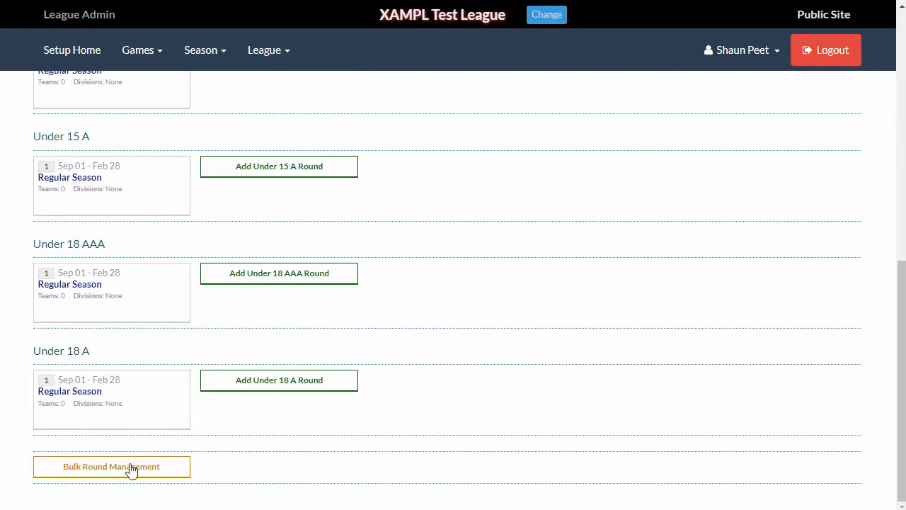
{"action": "left_click", "coordinate": [142, 469]}
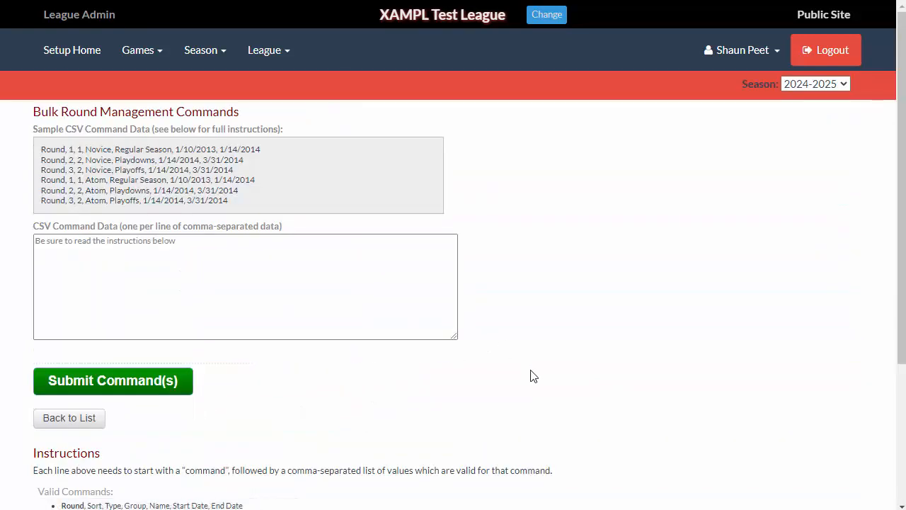
{"action": "scroll", "coordinate": [533, 376], "scroll_direction": "down", "scroll_amount": 3}
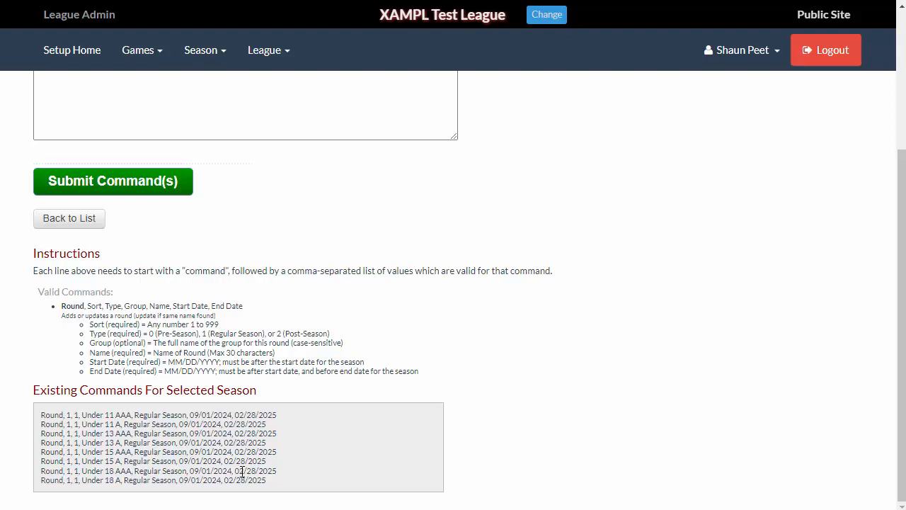
{"action": "left_click", "coordinate": [223, 131]}
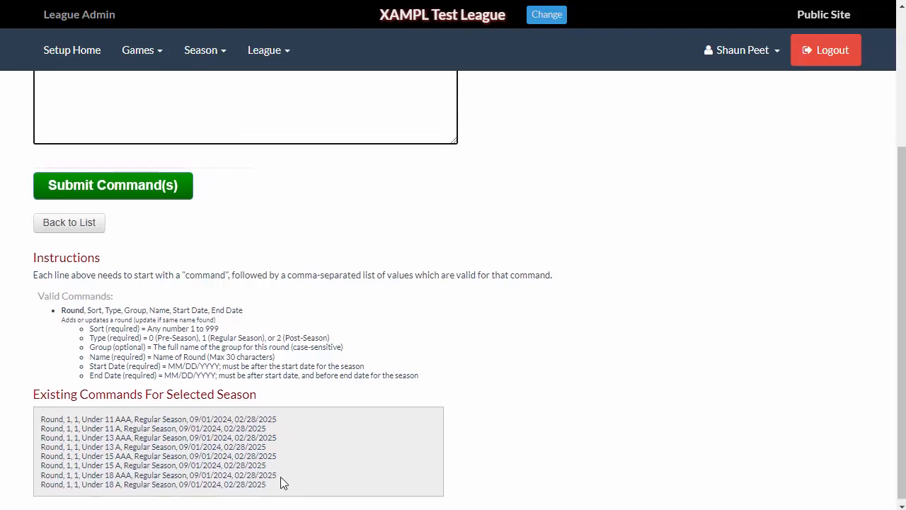
{"action": "scroll", "coordinate": [282, 482], "scroll_direction": "up", "scroll_amount": 3}
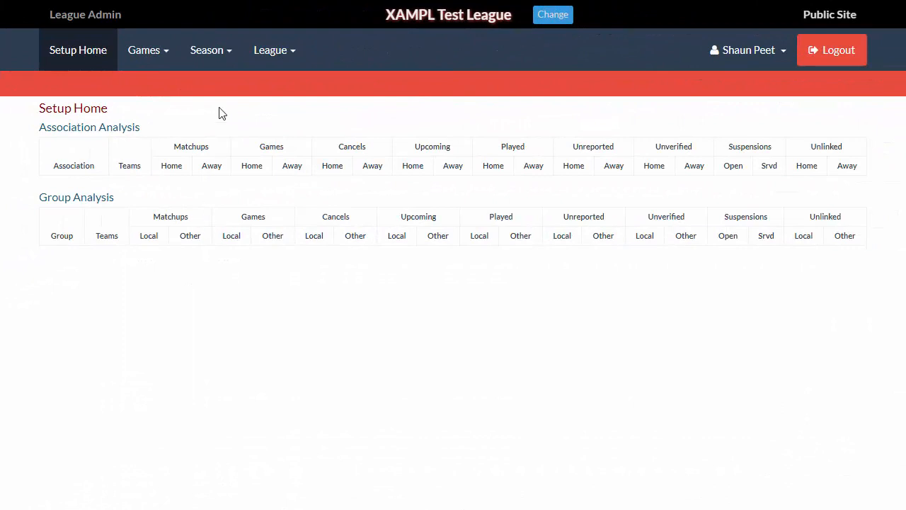
- Open the season's team list and then the Divisions page for the Regular Season rounds
{"action": "left_click", "coordinate": [212, 63]}
{"action": "left_click", "coordinate": [228, 104]}
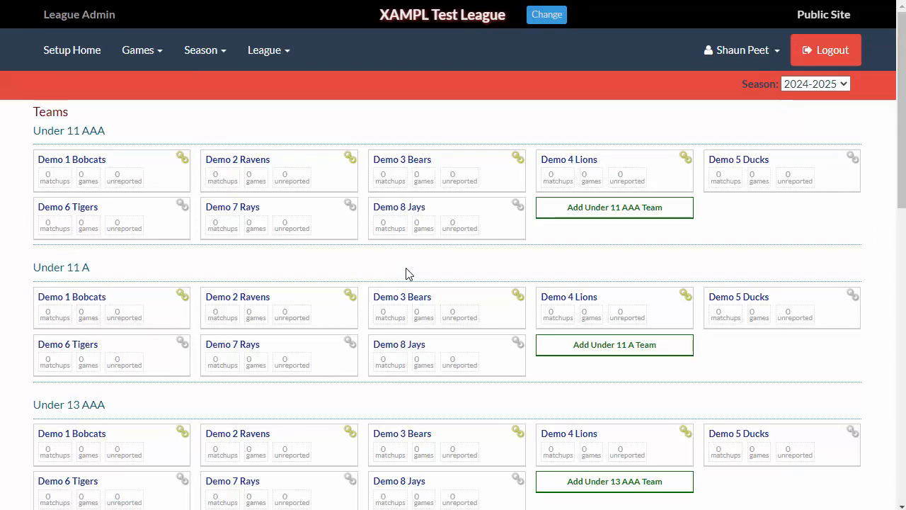
{"action": "left_click", "coordinate": [207, 56]}
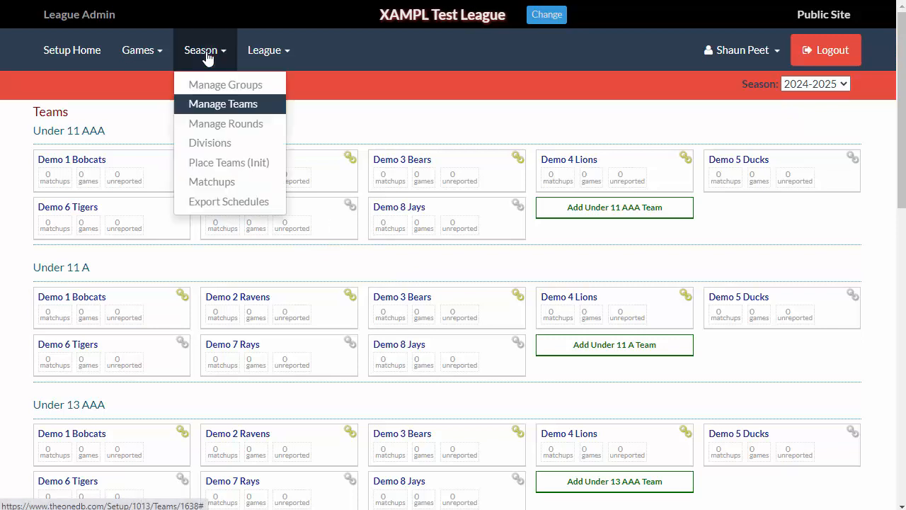
{"action": "left_click", "coordinate": [228, 143]}
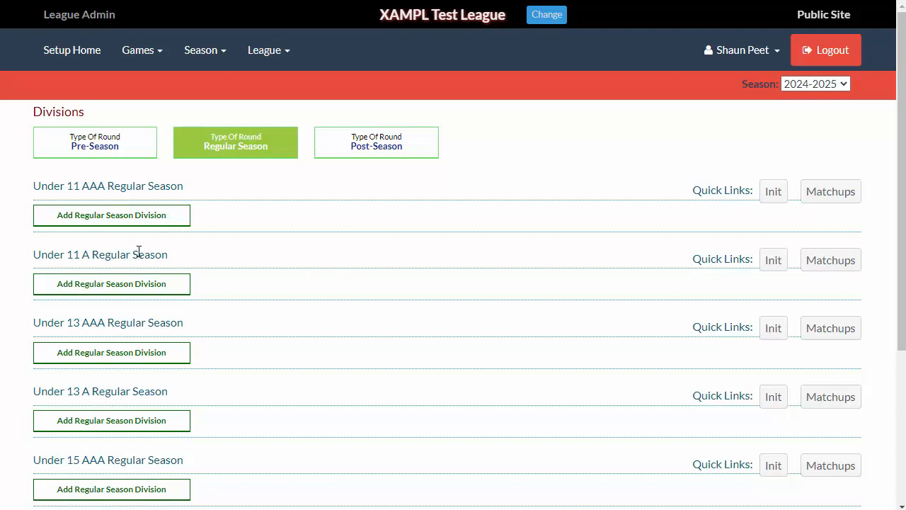
{"action": "left_click", "coordinate": [202, 53]}
{"action": "left_click", "coordinate": [525, 215]}
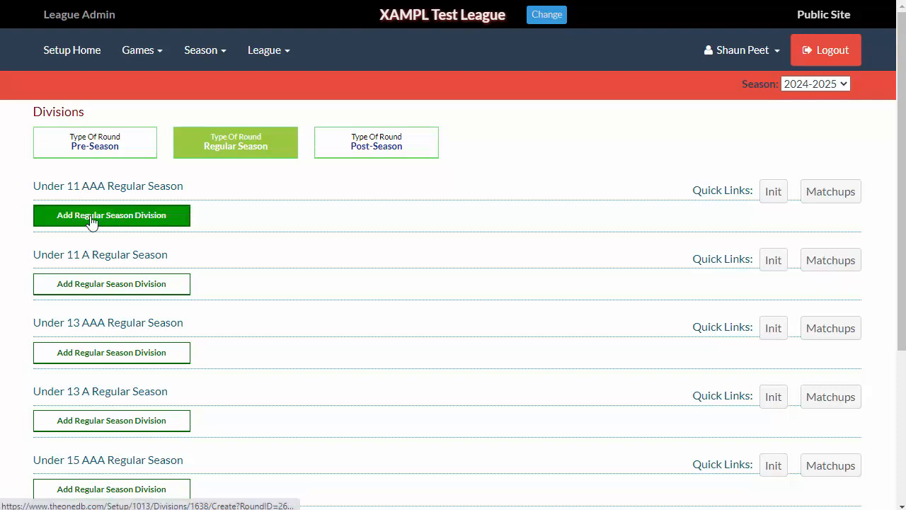
- Add an East Division with sort order 10 to the Under 11 AAA Regular Season round
{"action": "left_click", "coordinate": [118, 223]}
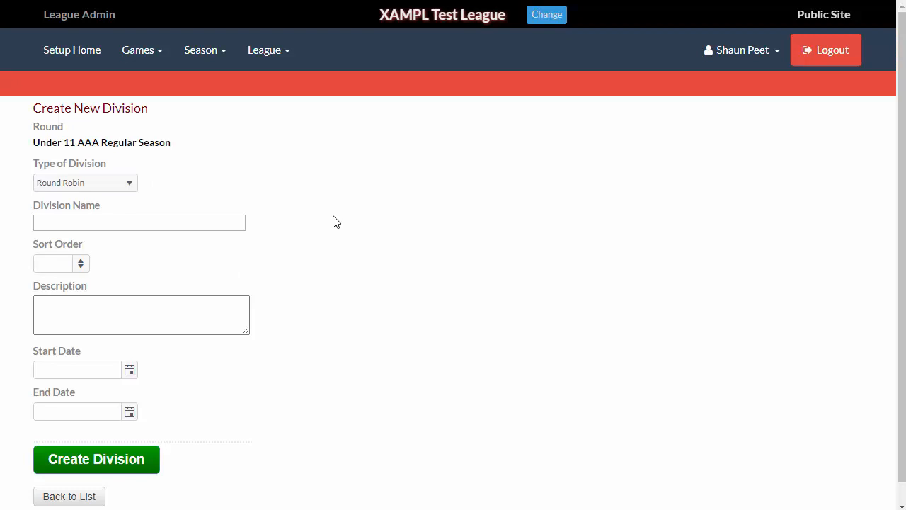
{"action": "left_click", "coordinate": [134, 223]}
{"action": "type", "text": "East Division"}
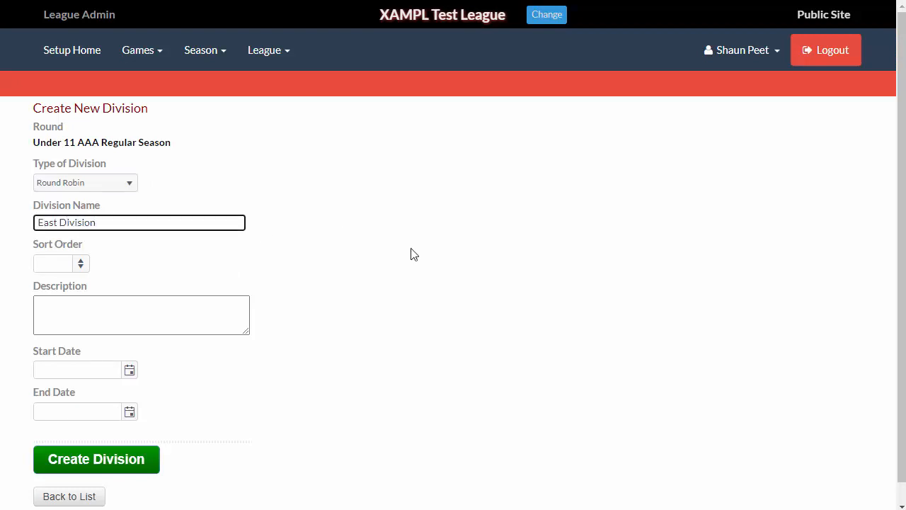
{"action": "left_click", "coordinate": [77, 266]}
{"action": "type", "text": "10"}
{"action": "left_click", "coordinate": [99, 330]}
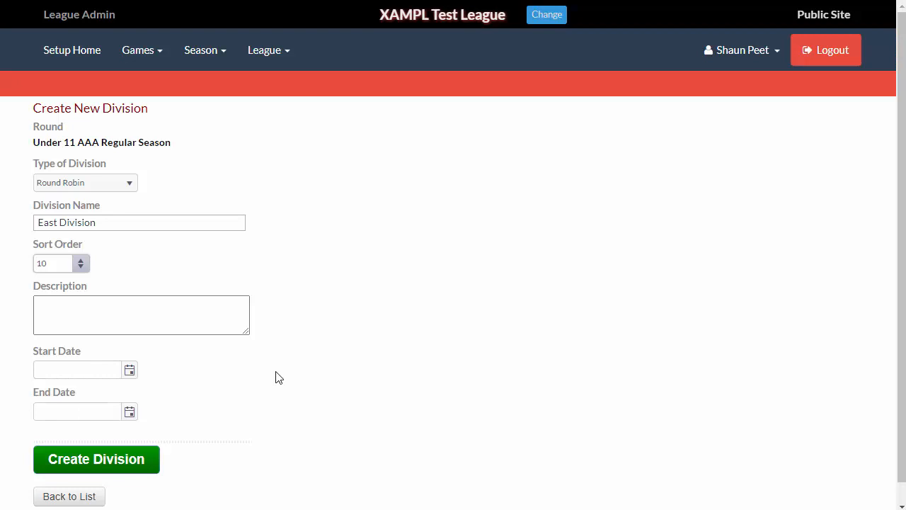
{"action": "left_click", "coordinate": [109, 467]}
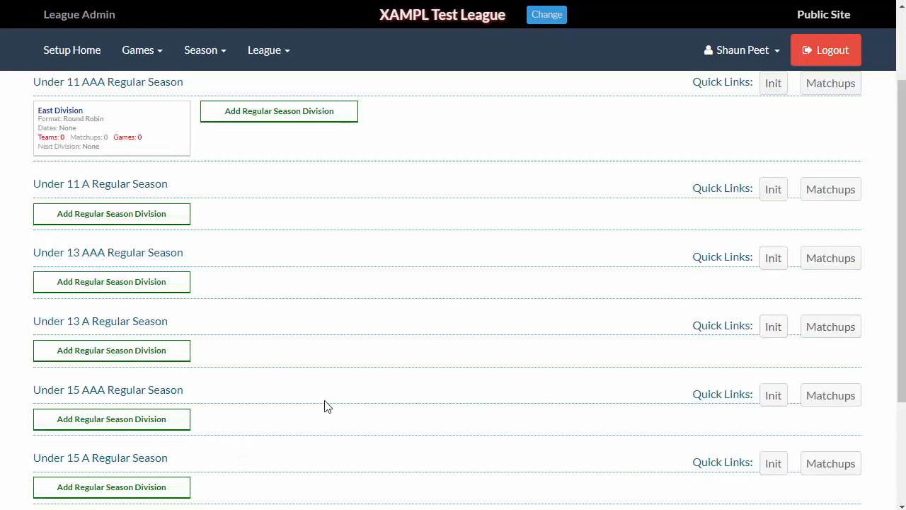
- Add a West Division with sort order 20 to the Under 11 AAA Regular Season round
{"action": "left_click", "coordinate": [279, 113]}
{"action": "left_click", "coordinate": [88, 220]}
{"action": "type", "text": "West Division"}
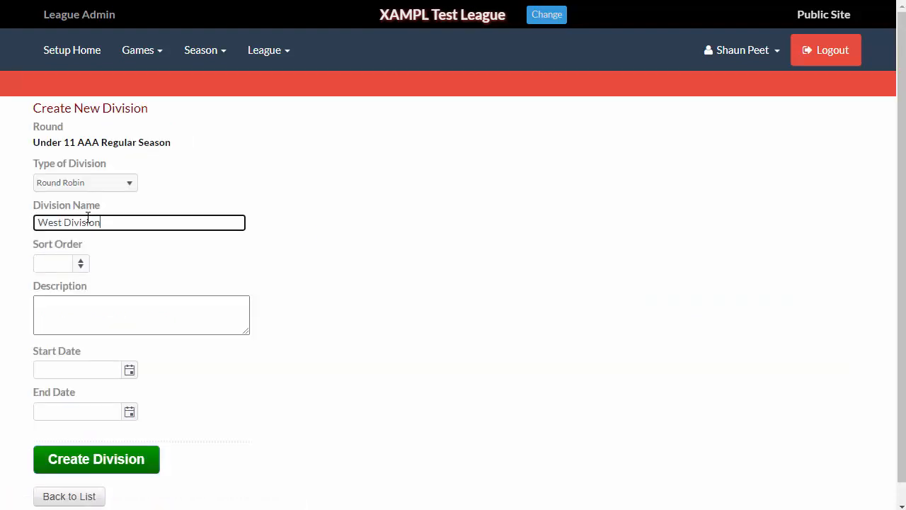
{"action": "left_click", "coordinate": [41, 262]}
{"action": "type", "text": "20"}
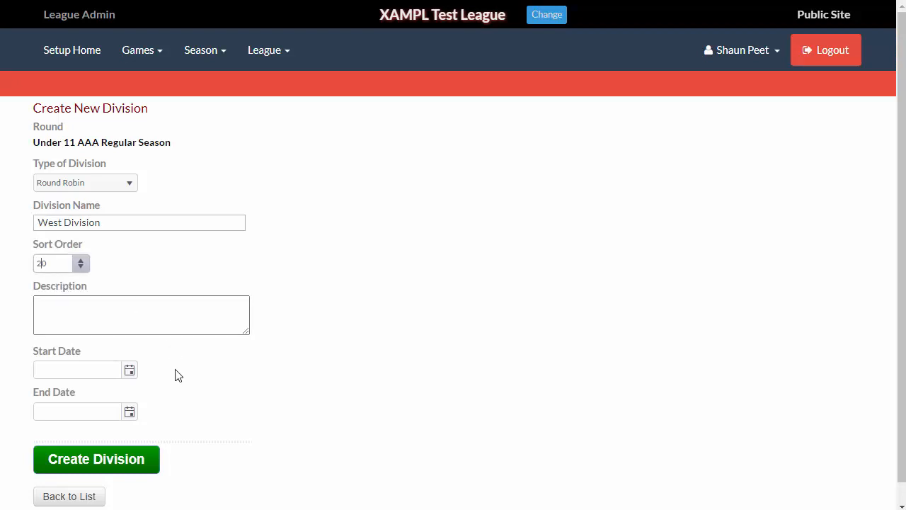
{"action": "left_click", "coordinate": [96, 462]}
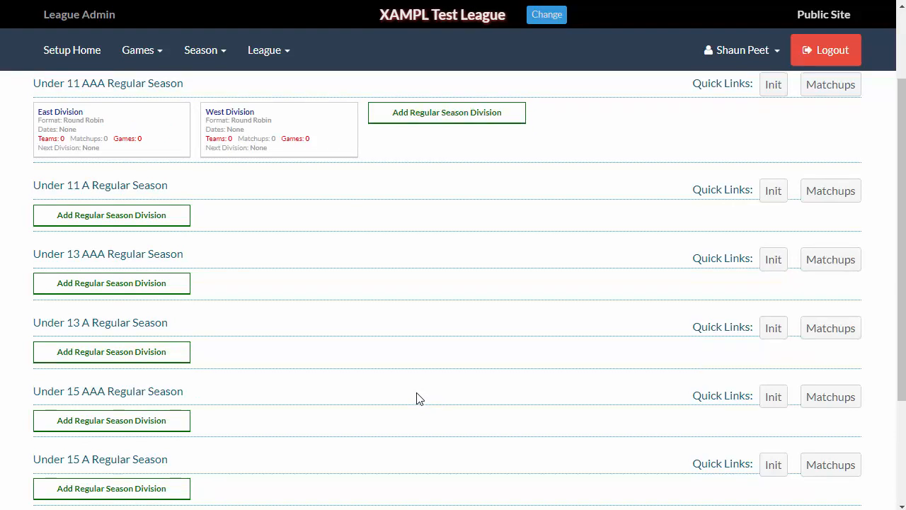
- Edit the East Division to set West Division as a crossover division and save
{"action": "scroll", "coordinate": [417, 398], "scroll_direction": "up", "scroll_amount": 2}
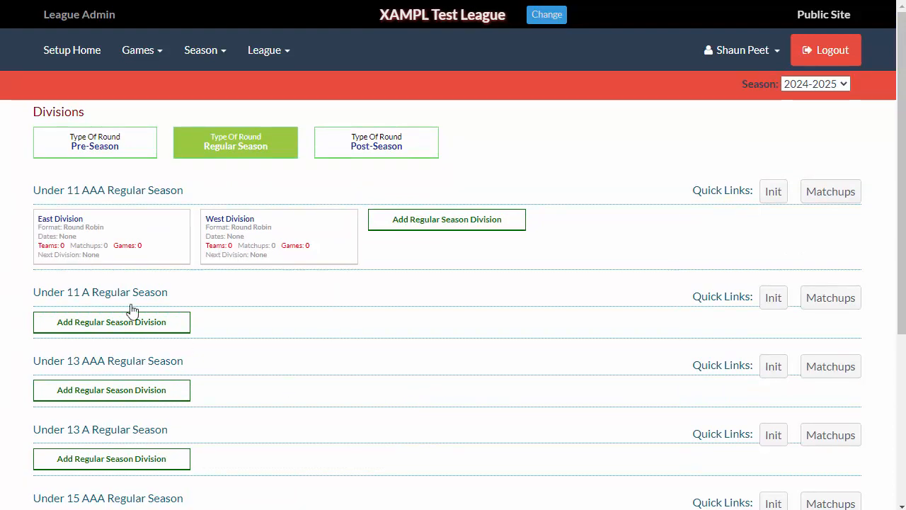
{"action": "left_click", "coordinate": [99, 239]}
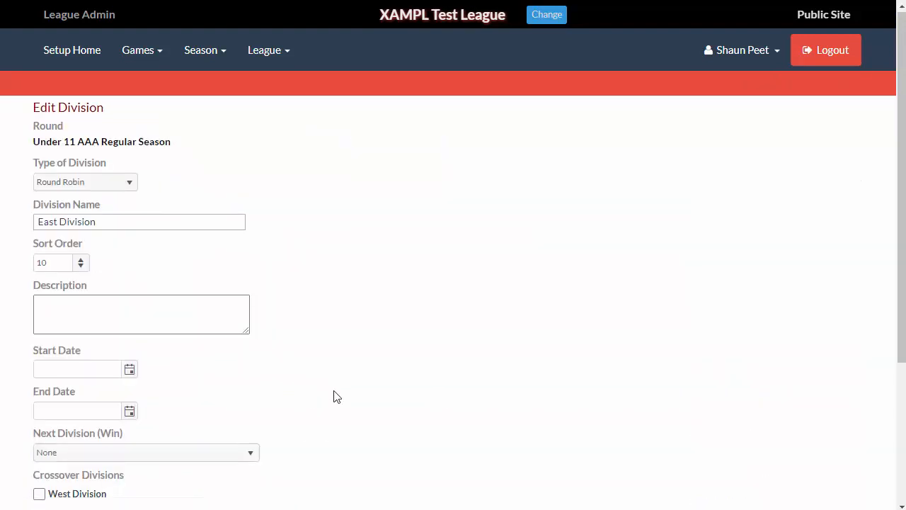
{"action": "scroll", "coordinate": [333, 395], "scroll_direction": "down", "scroll_amount": 3}
{"action": "left_click", "coordinate": [39, 291]}
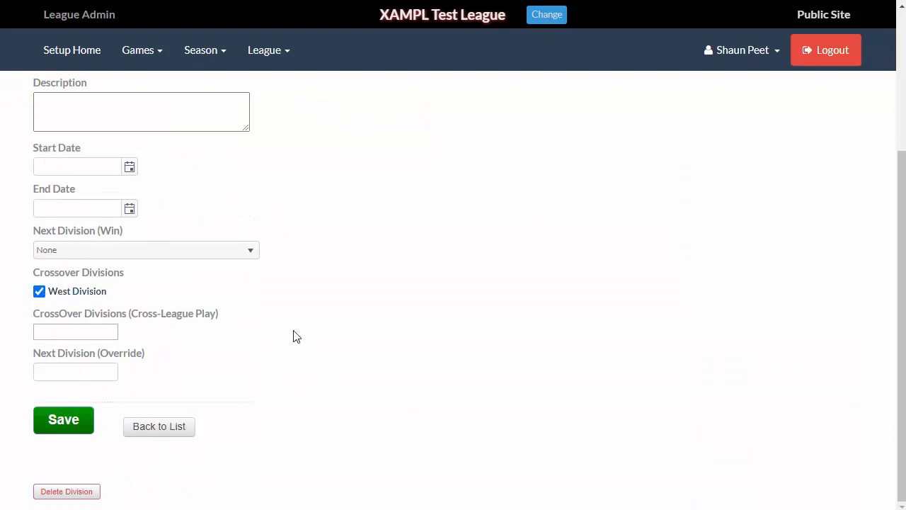
{"action": "left_click", "coordinate": [65, 421]}
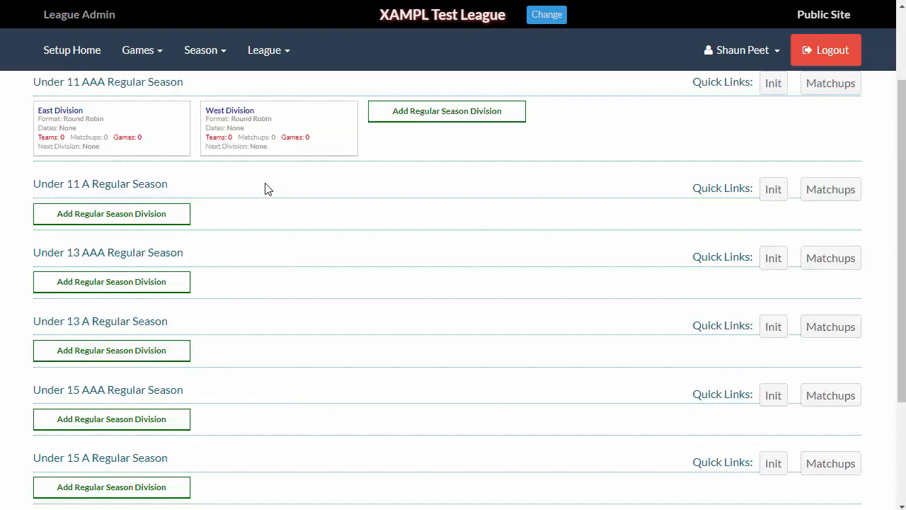
- Edit the West Division to set East Division as a crossover division and save
{"action": "left_click", "coordinate": [253, 131]}
{"action": "scroll", "coordinate": [300, 382], "scroll_direction": "down", "scroll_amount": 3}
{"action": "left_click", "coordinate": [43, 293]}
{"action": "left_click", "coordinate": [55, 432]}
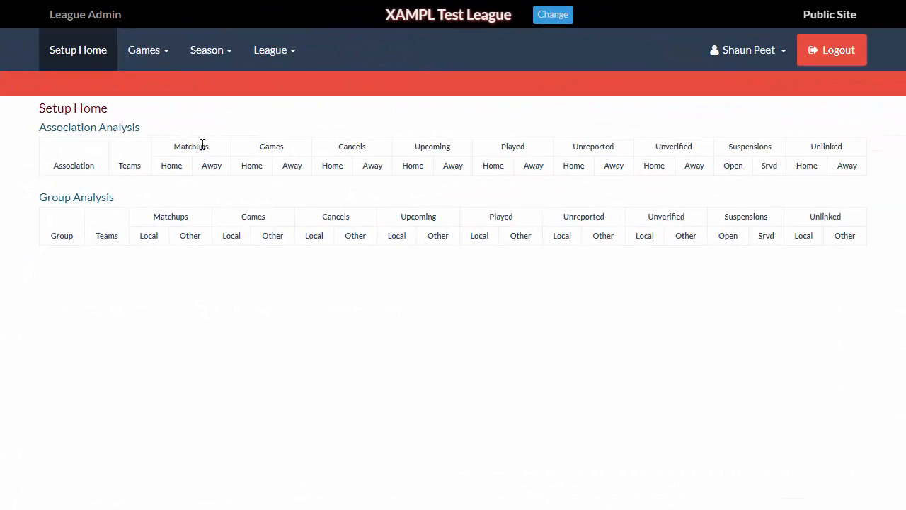
- Place Demo 1 Bobcats, Demo 2 Ravens, Demo 3 Bears and Demo 4 Lions into the East Division of Under 11 AAA Regular Season
{"action": "left_click", "coordinate": [216, 56]}
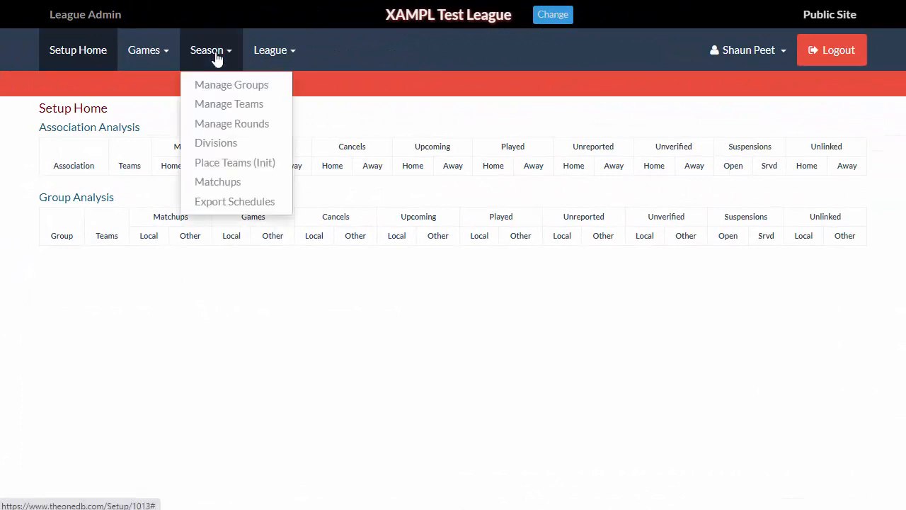
{"action": "left_click", "coordinate": [228, 163]}
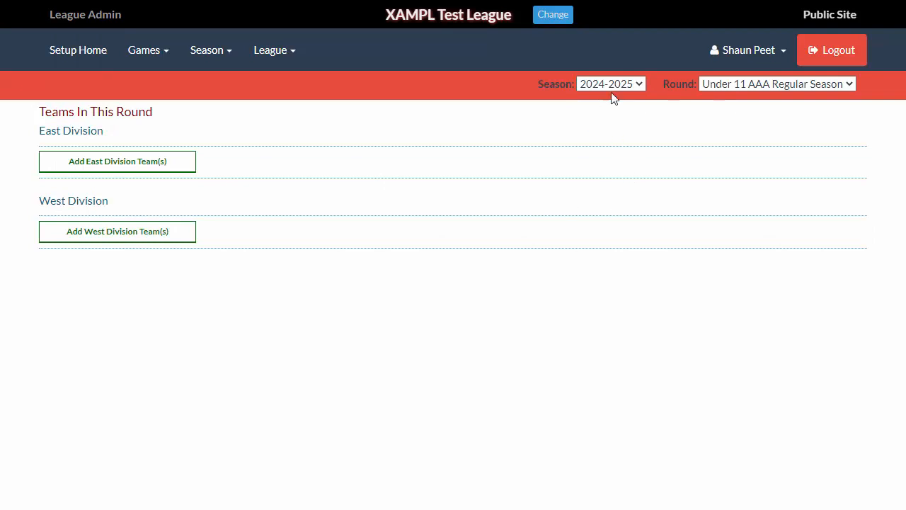
{"action": "left_click", "coordinate": [779, 86]}
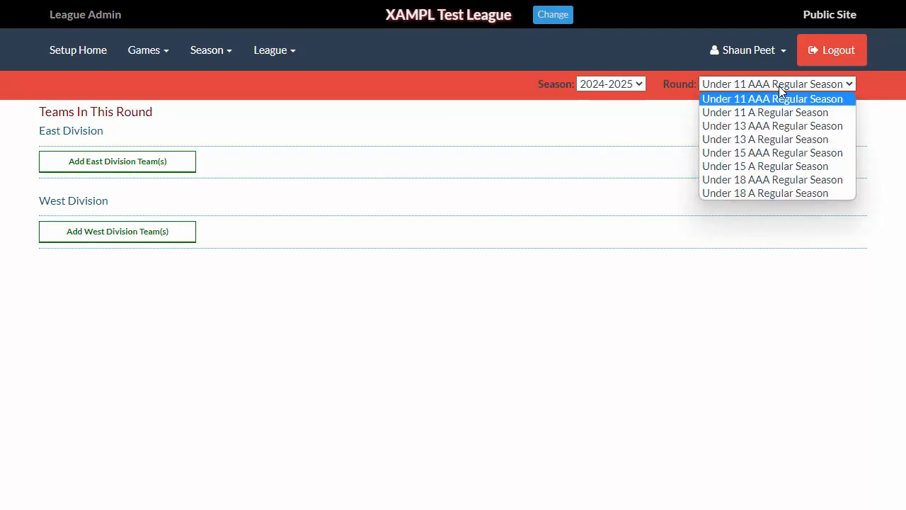
{"action": "left_click", "coordinate": [467, 134]}
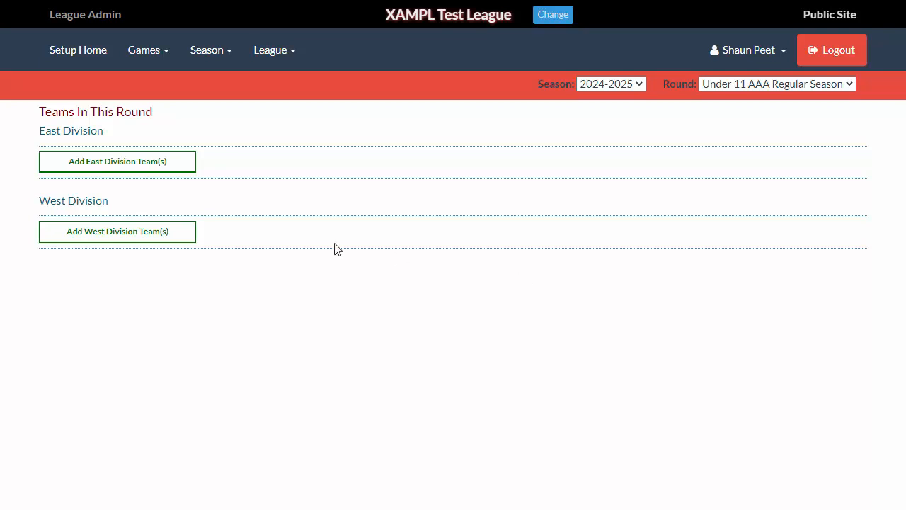
{"action": "left_click", "coordinate": [85, 167]}
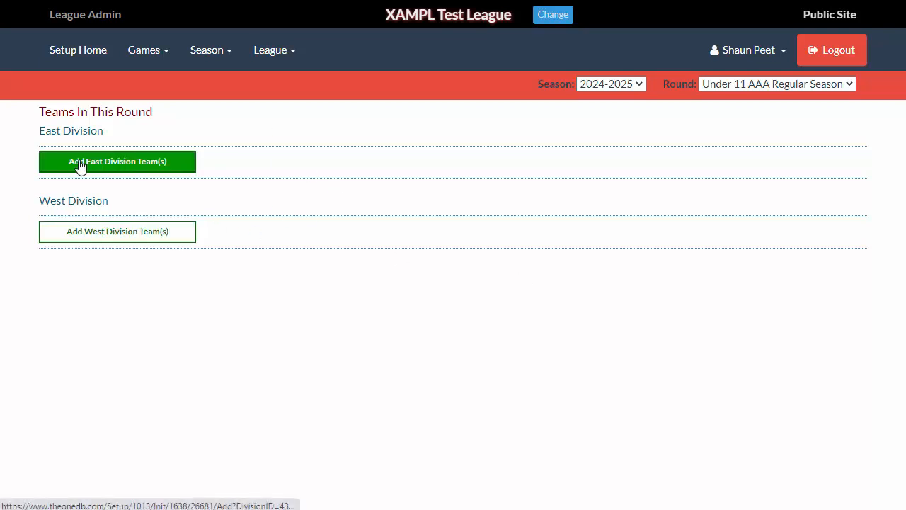
{"action": "left_click", "coordinate": [98, 256]}
{"action": "left_click", "coordinate": [94, 276]}
{"action": "left_click", "coordinate": [94, 294]}
{"action": "left_click", "coordinate": [94, 315]}
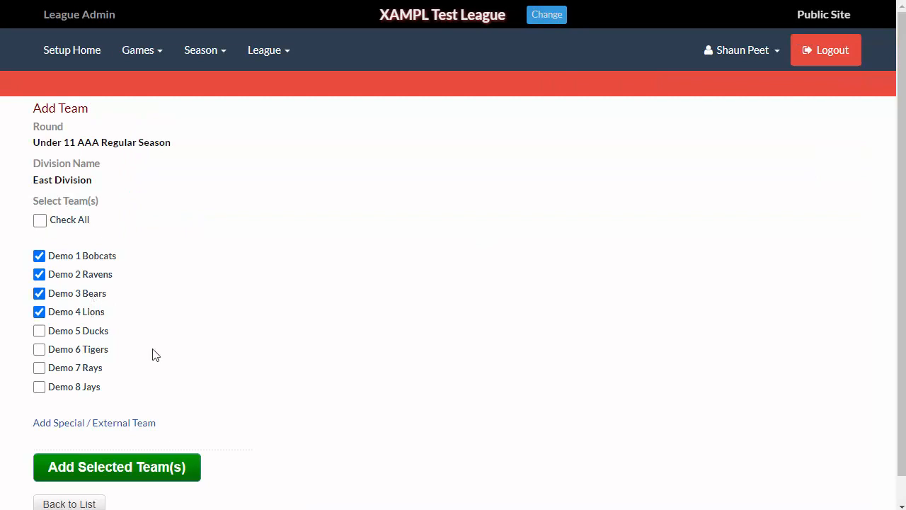
{"action": "left_click", "coordinate": [154, 475]}
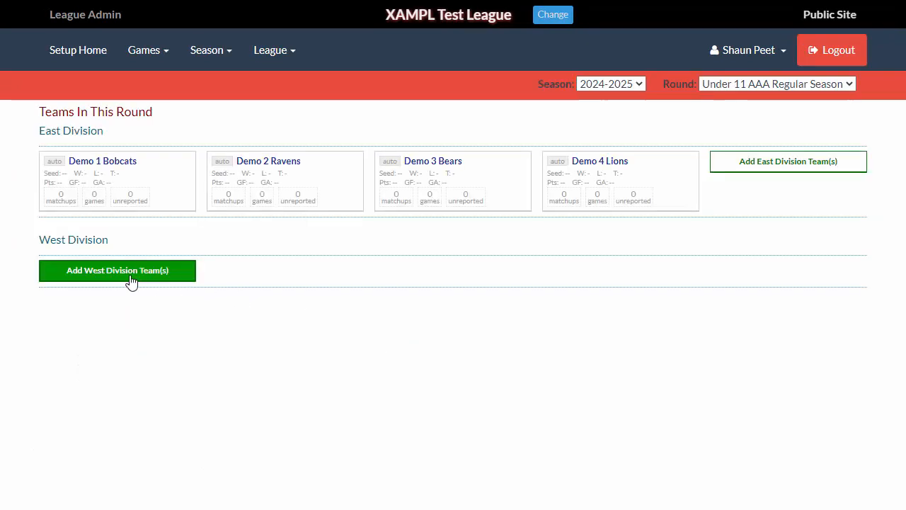
- Place Demo 5 Ducks, Demo 6 Tigers, Demo 7 Rays and Demo 8 Jays into the West Division
{"action": "left_click", "coordinate": [131, 280]}
{"action": "left_click", "coordinate": [82, 333]}
{"action": "left_click", "coordinate": [84, 351]}
{"action": "left_click", "coordinate": [83, 369]}
{"action": "left_click", "coordinate": [81, 388]}
{"action": "left_click", "coordinate": [179, 464]}
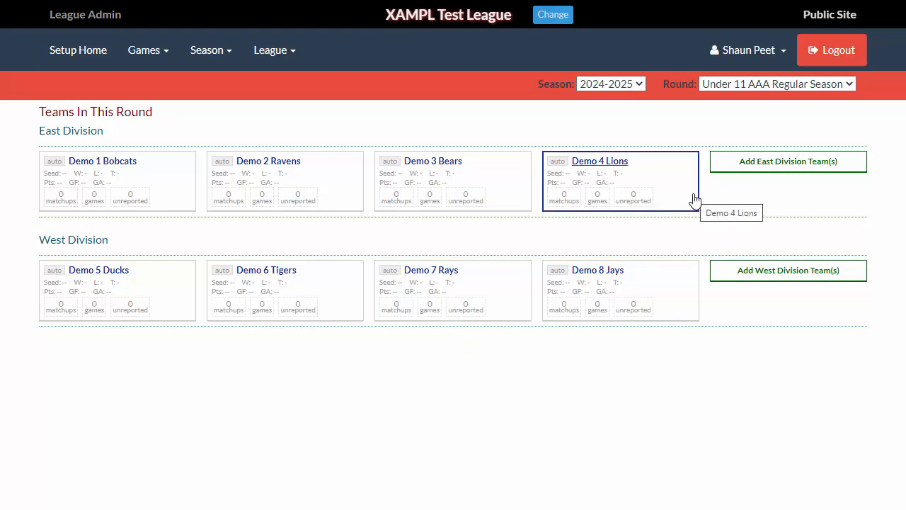
- Switch to the Under 13 AAA Regular Season round and add all eight teams to its default division
{"action": "left_click", "coordinate": [736, 82]}
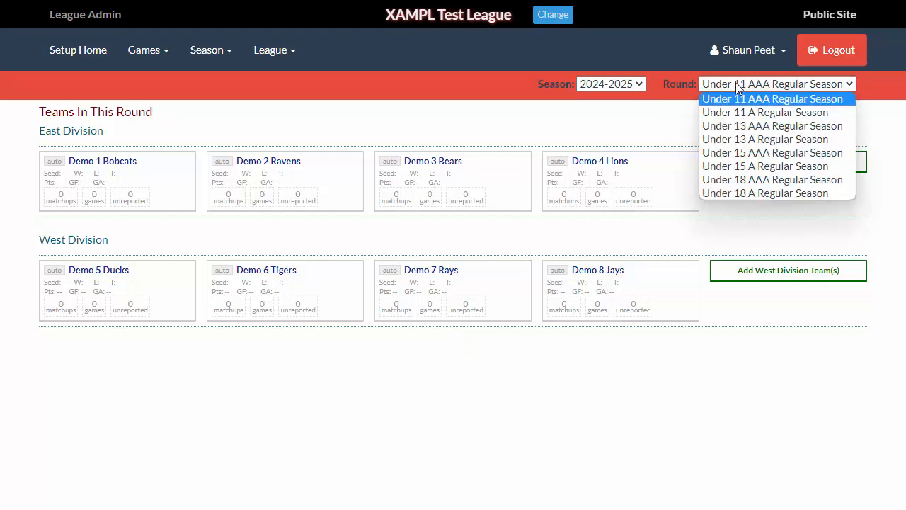
{"action": "left_click", "coordinate": [737, 126]}
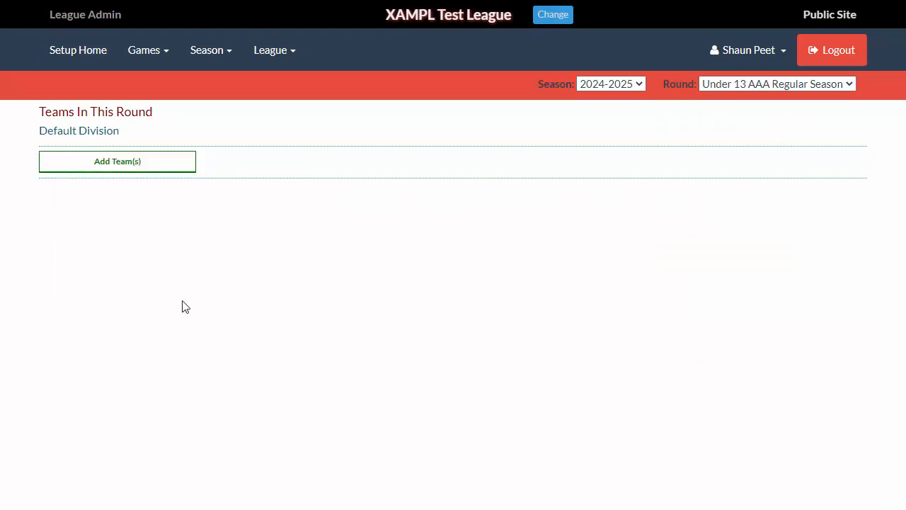
{"action": "left_click", "coordinate": [110, 167]}
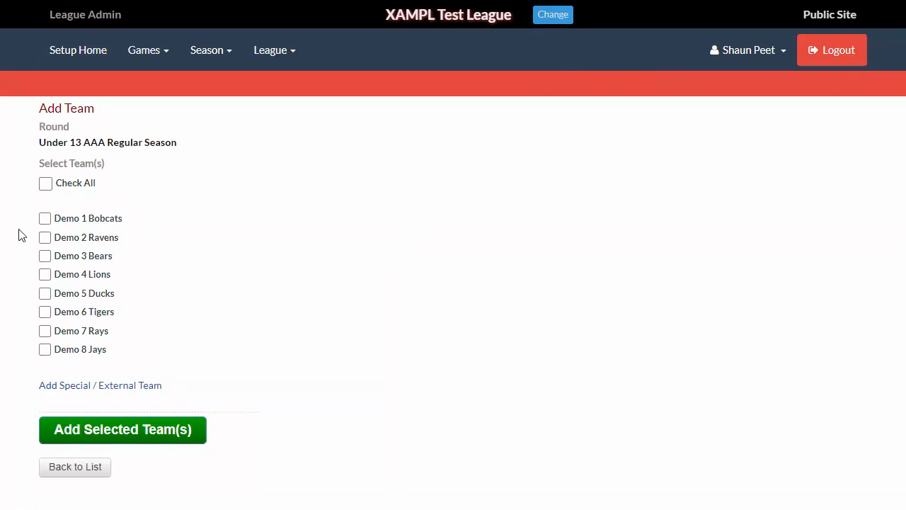
{"action": "left_click", "coordinate": [45, 185]}
{"action": "left_click", "coordinate": [143, 430]}
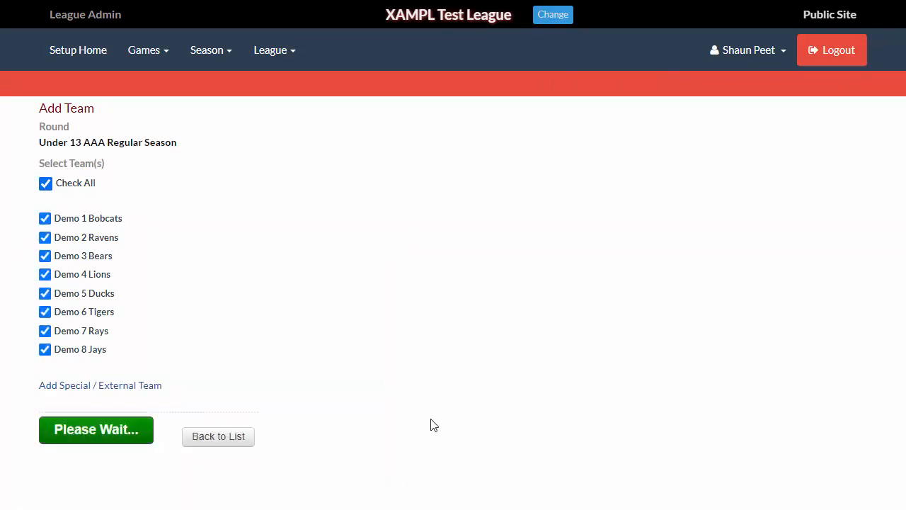